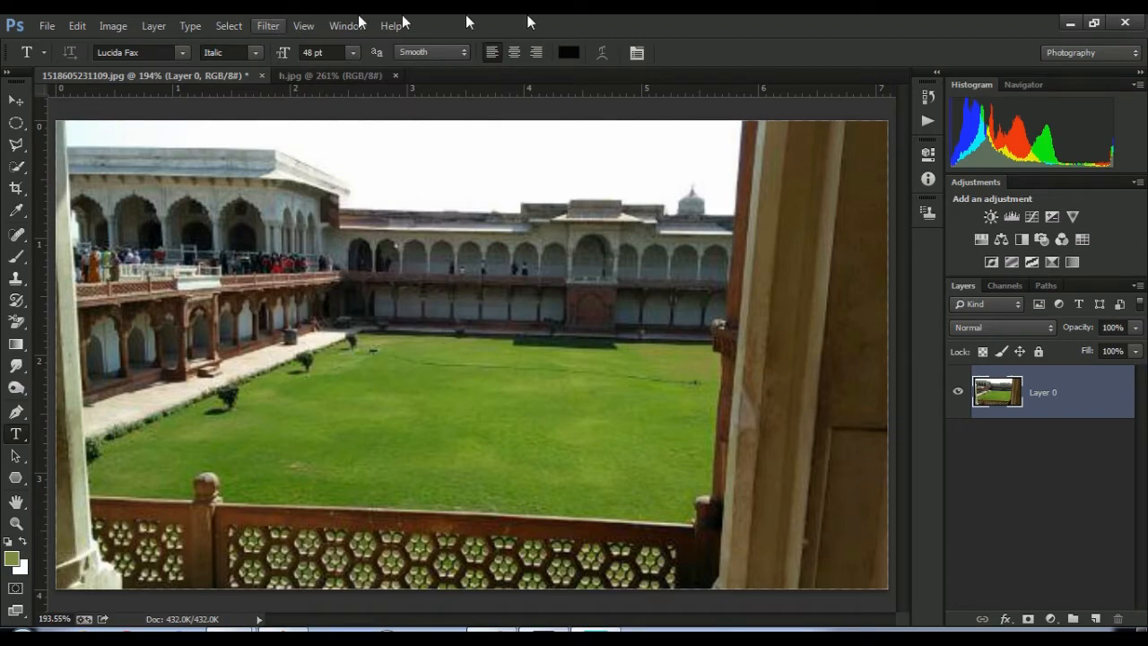
- Add a Curves adjustment layer above the courtyard photo and reshape its curve to adjust the image tones
click(1039, 217)
drag(825, 292, 824, 287)
drag(797, 324, 792, 314)
mouse_move(854, 258)
mouse_down()
mouse_move(859, 270)
mouse_move(849, 238)
mouse_up()
mouse_move(792, 314)
mouse_down()
mouse_move(804, 313)
mouse_move(791, 321)
mouse_up()
click(880, 145)
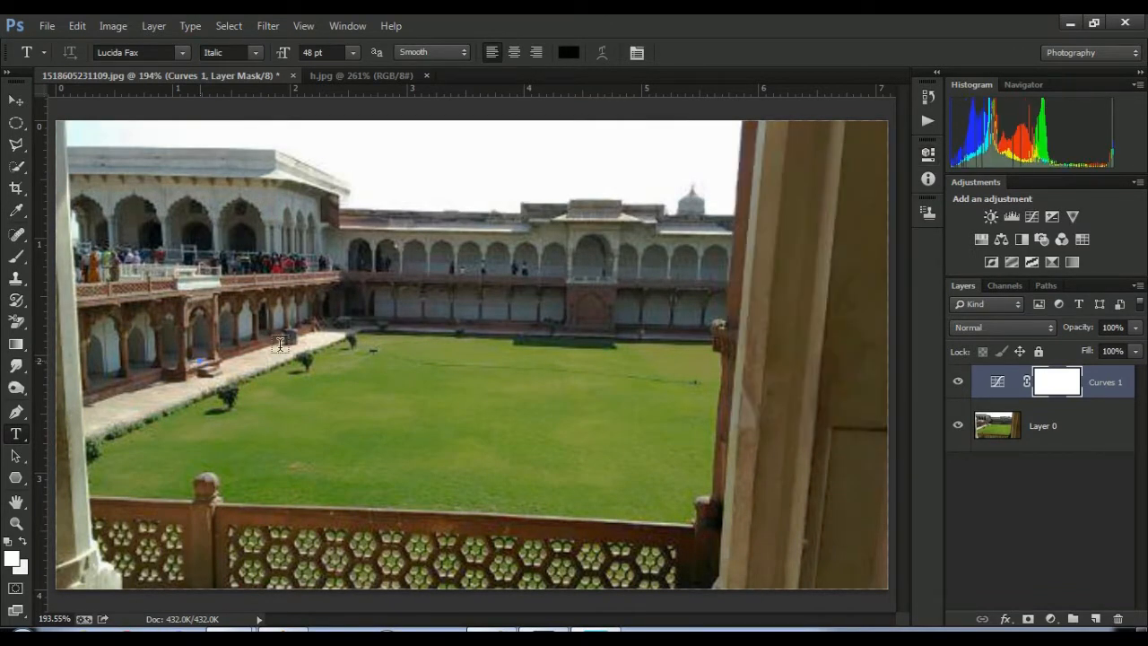
- Add the text "good morning" across the middle of the courtyard photo in Lucida Fax Italic at 48 pt
click(200, 361)
text(good)
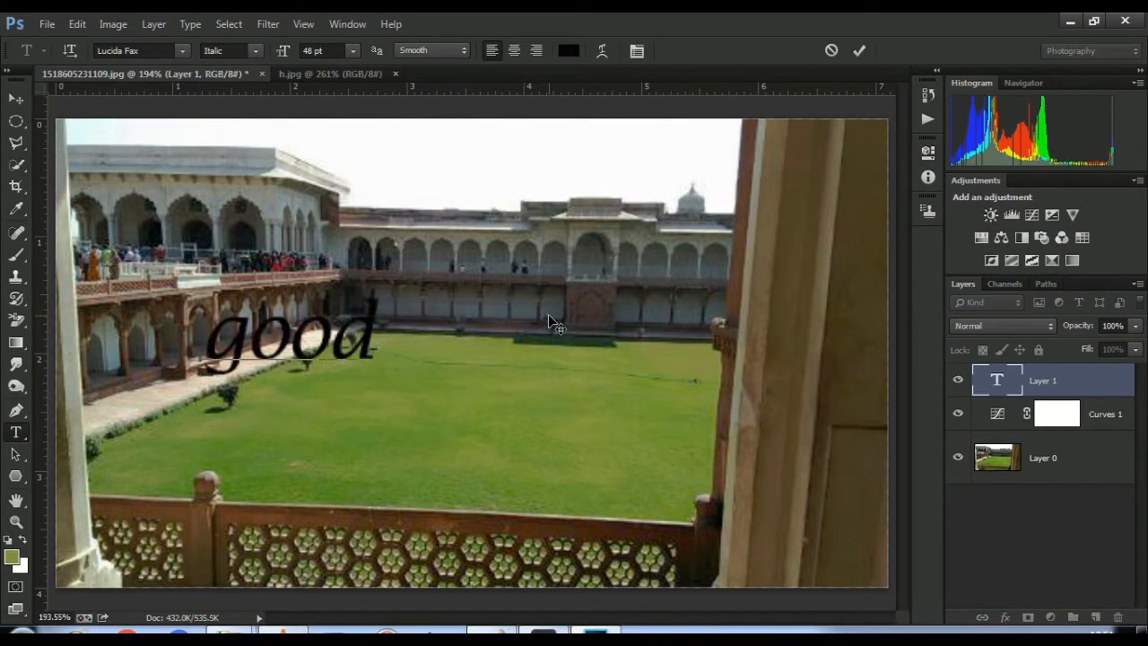
text( morning)
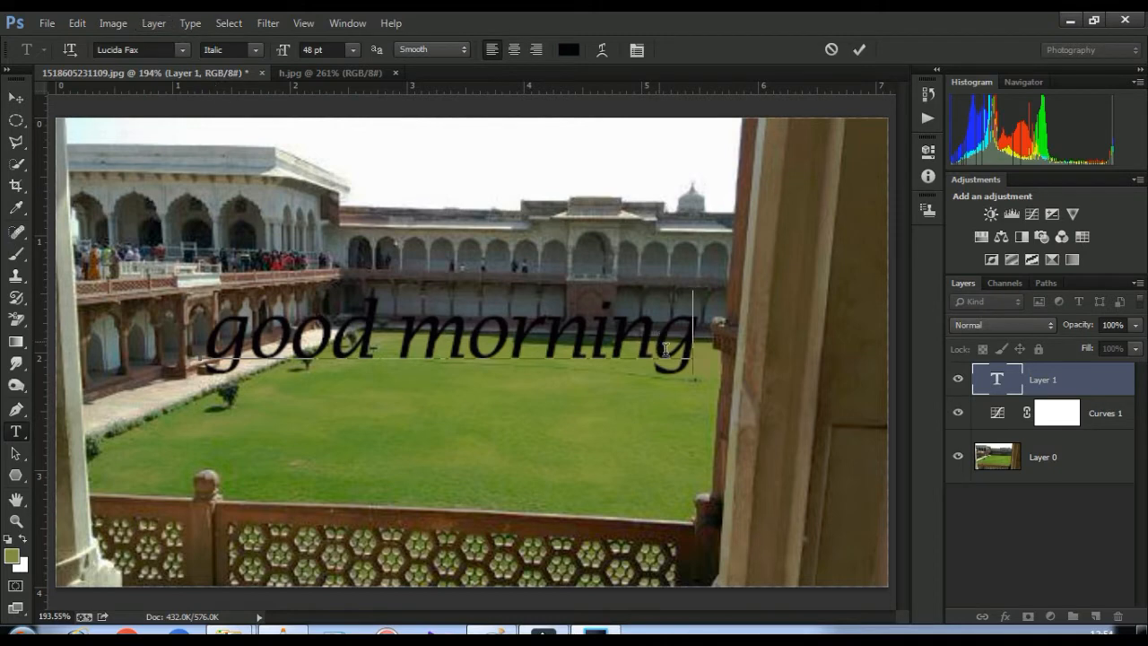
- Try Lucida Sans Typewriter on the "good morning" text, then set its font to Masquerade
double_click(998, 378)
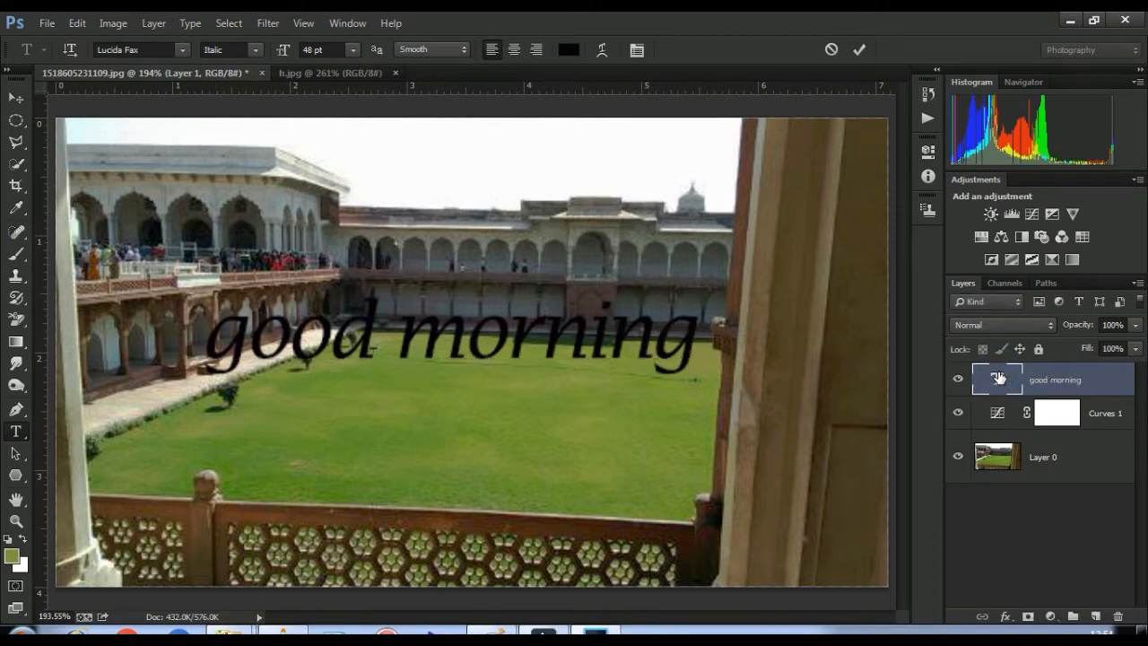
click(998, 373)
click(183, 51)
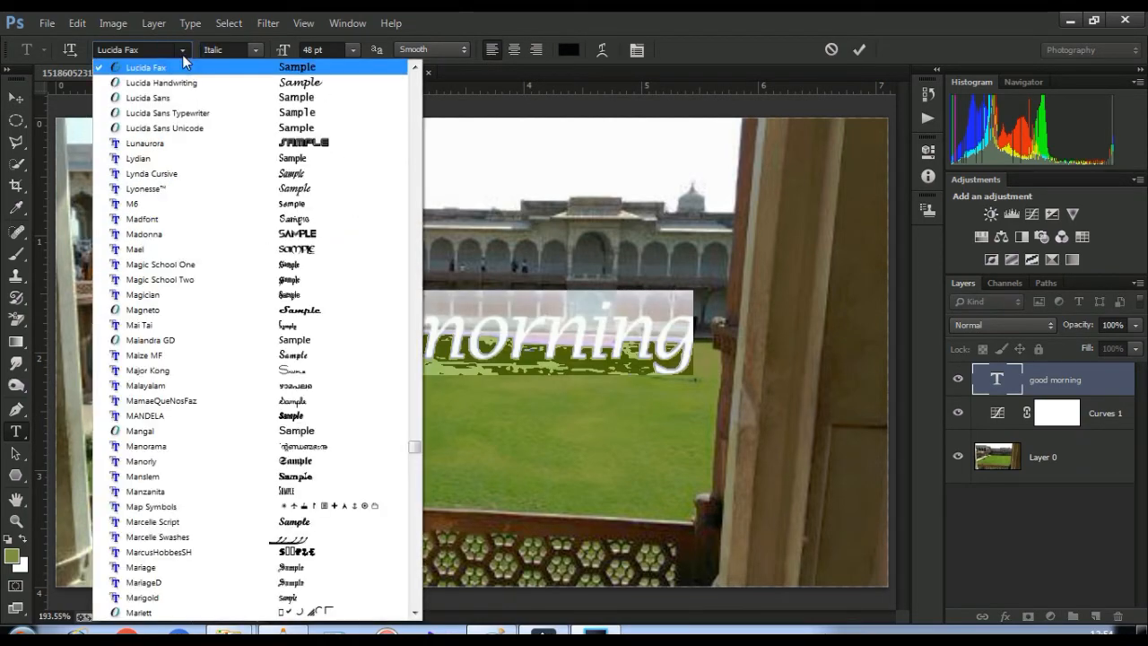
click(196, 113)
click(183, 50)
scroll(220, 174, up, 9)
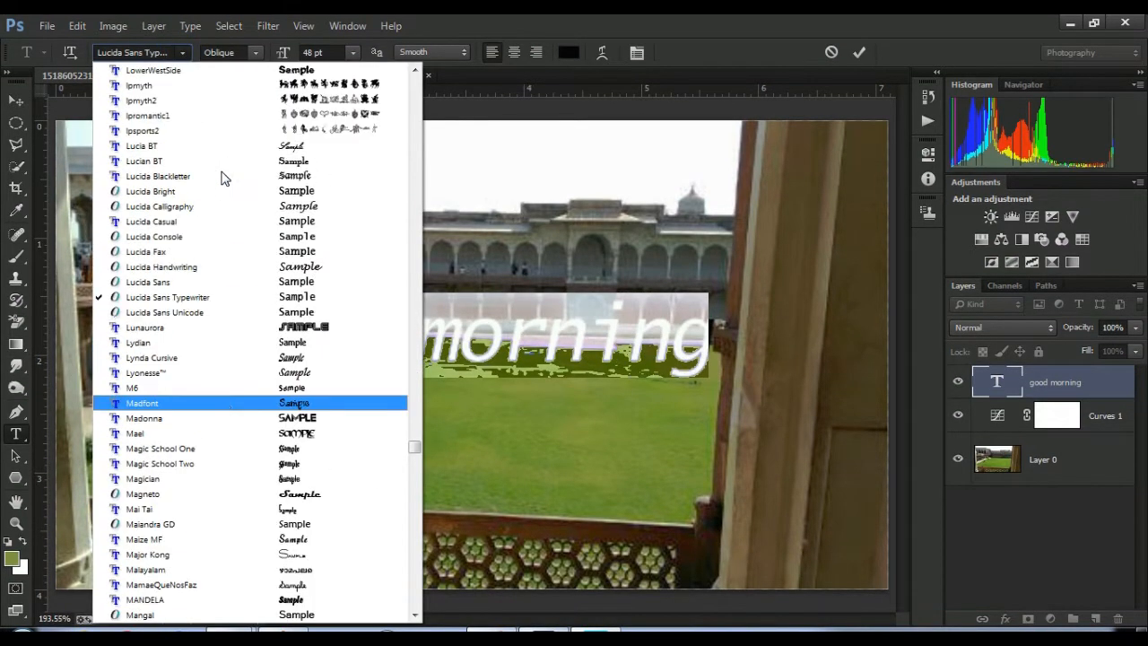
scroll(293, 464, down, 20)
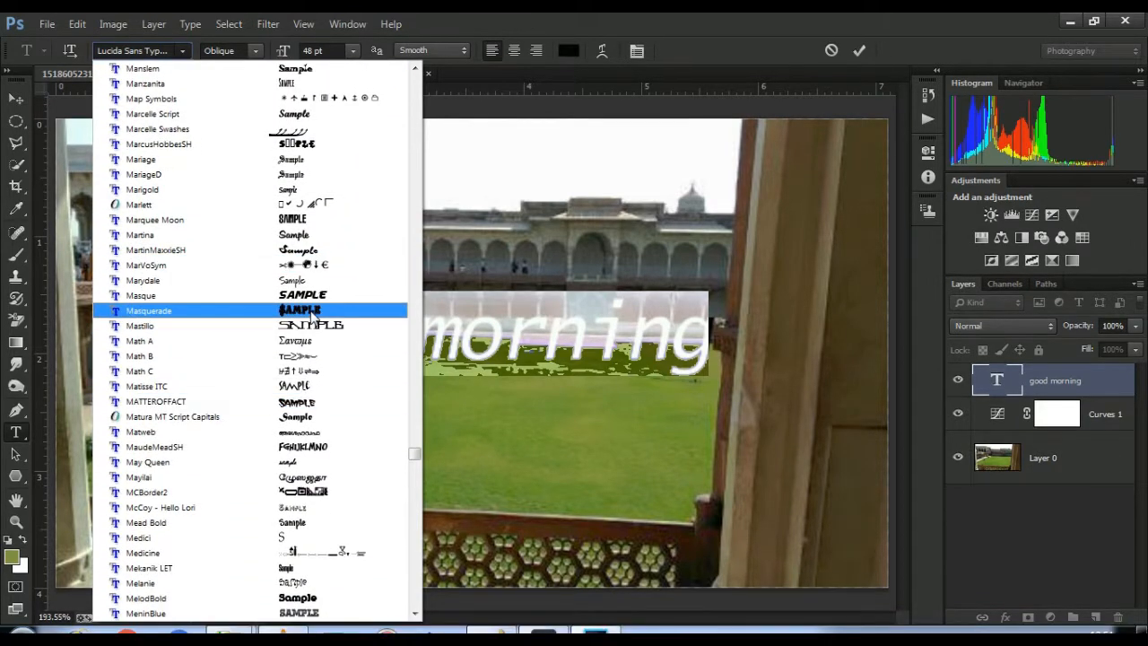
click(305, 311)
click(26, 504)
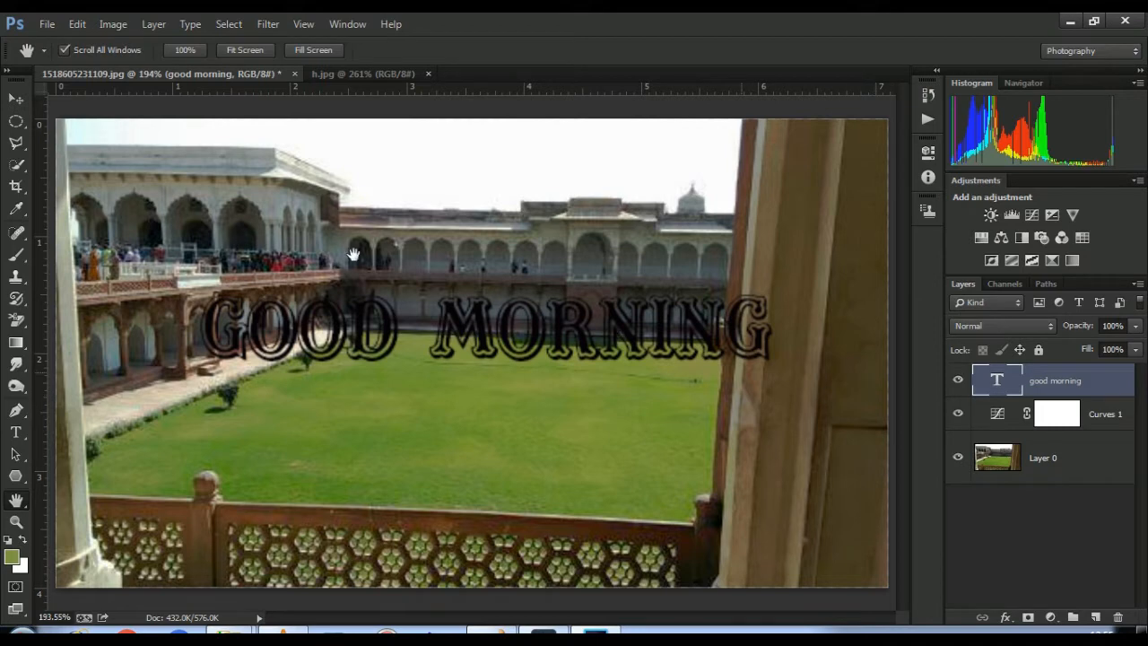
- Move the "good morning" text straight up so it sits over the arcade above the lawn
click(17, 100)
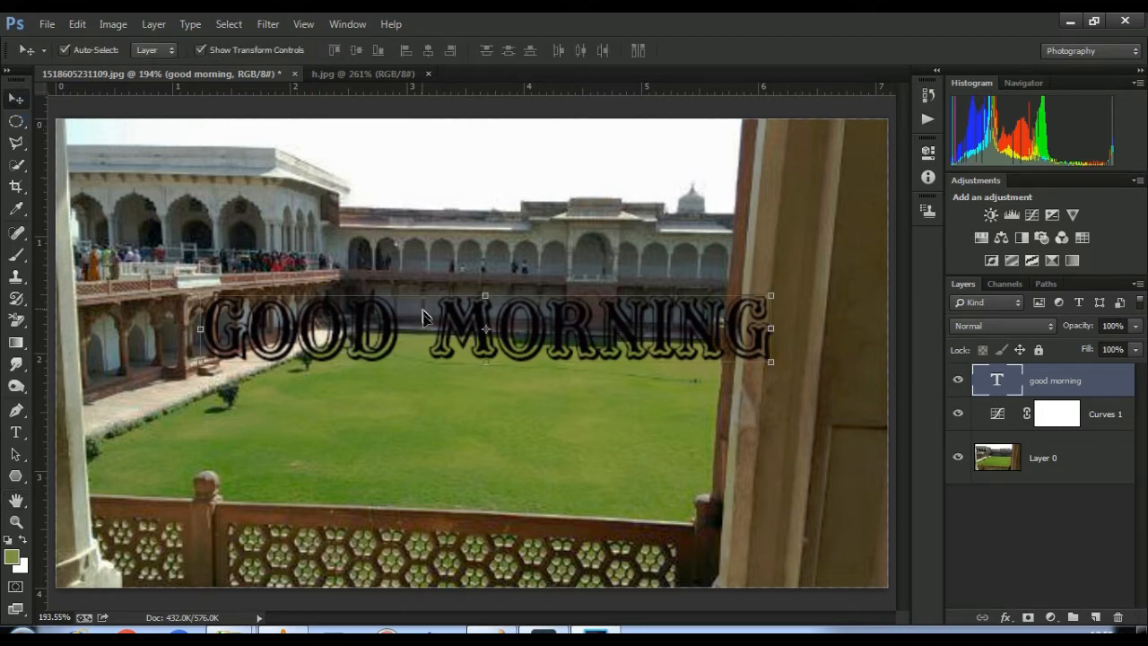
drag(423, 328, 422, 283)
click(16, 500)
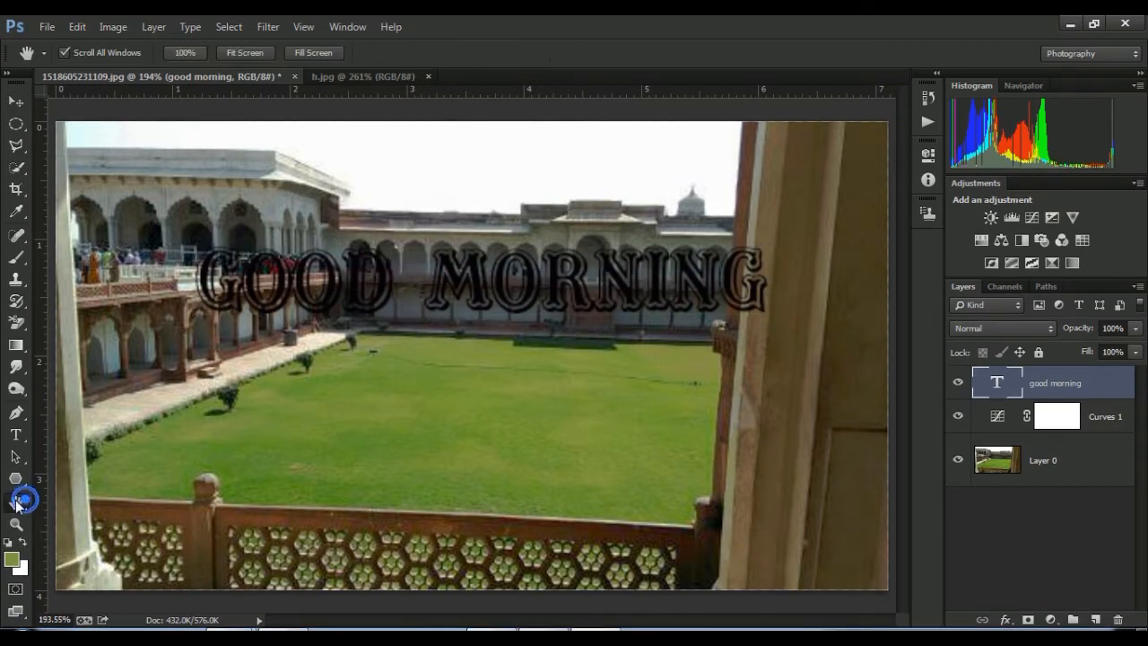
- Convert the h.jpg background to a normal layer and copy the sunset image into the courtyard document over the text
click(333, 77)
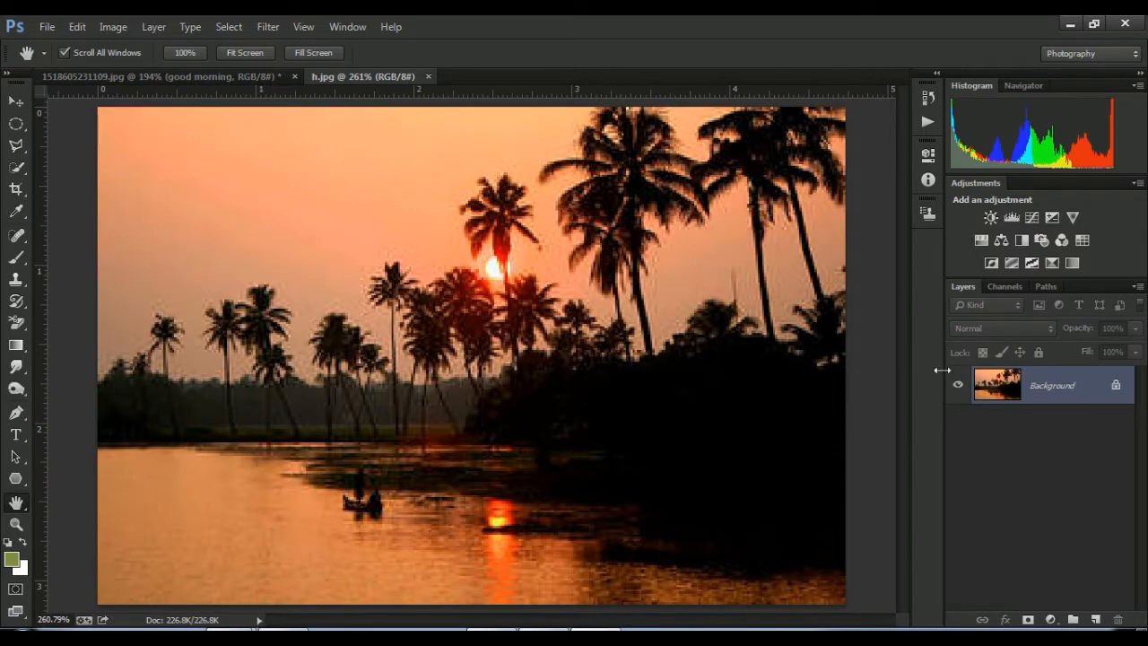
click(1115, 387)
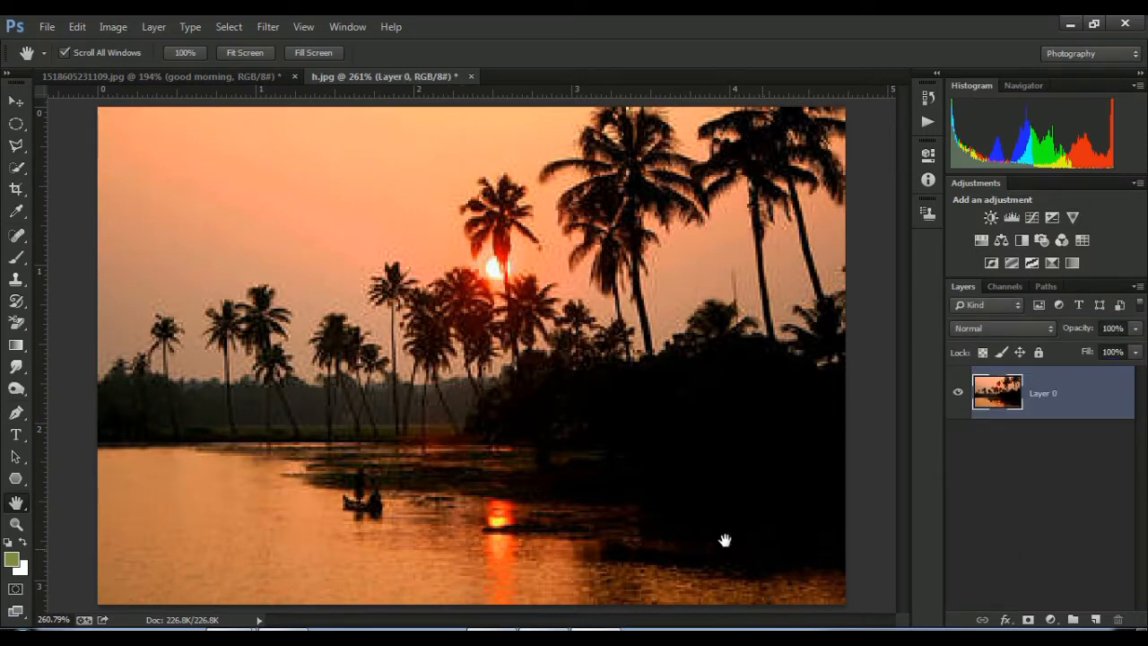
click(21, 105)
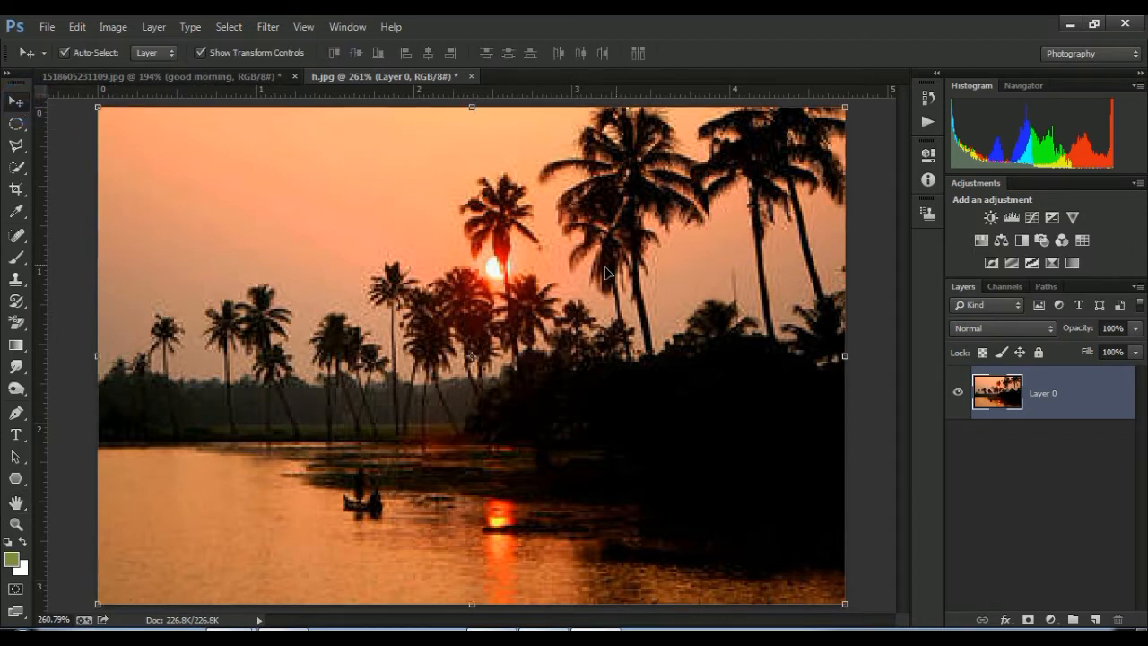
drag(606, 272, 623, 307)
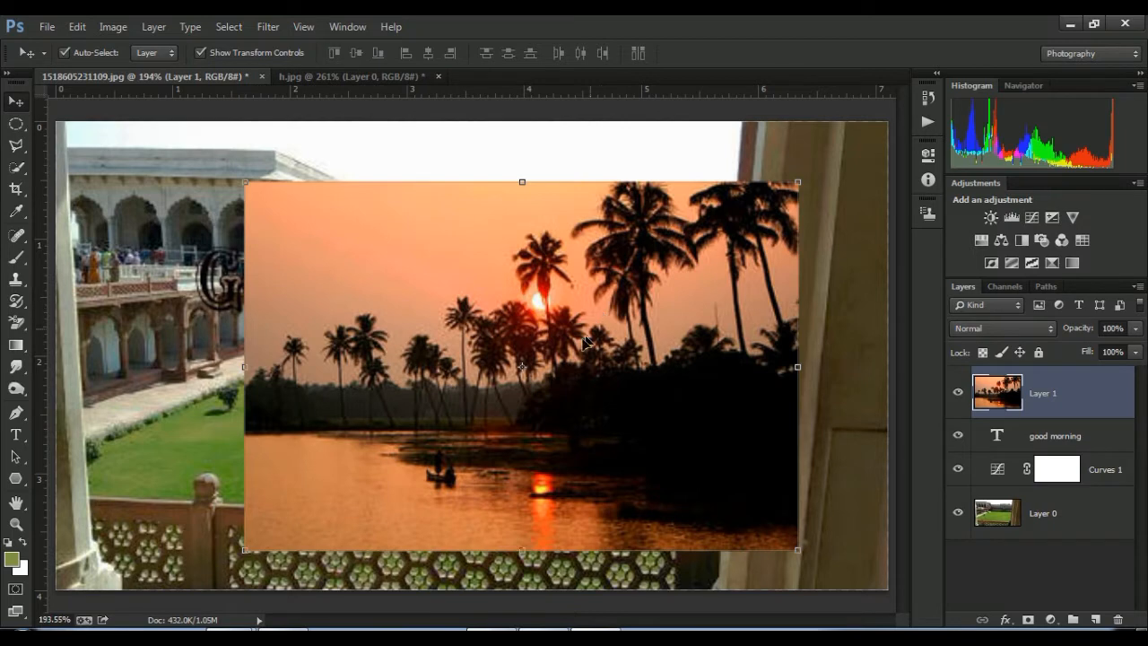
drag(585, 341, 565, 304)
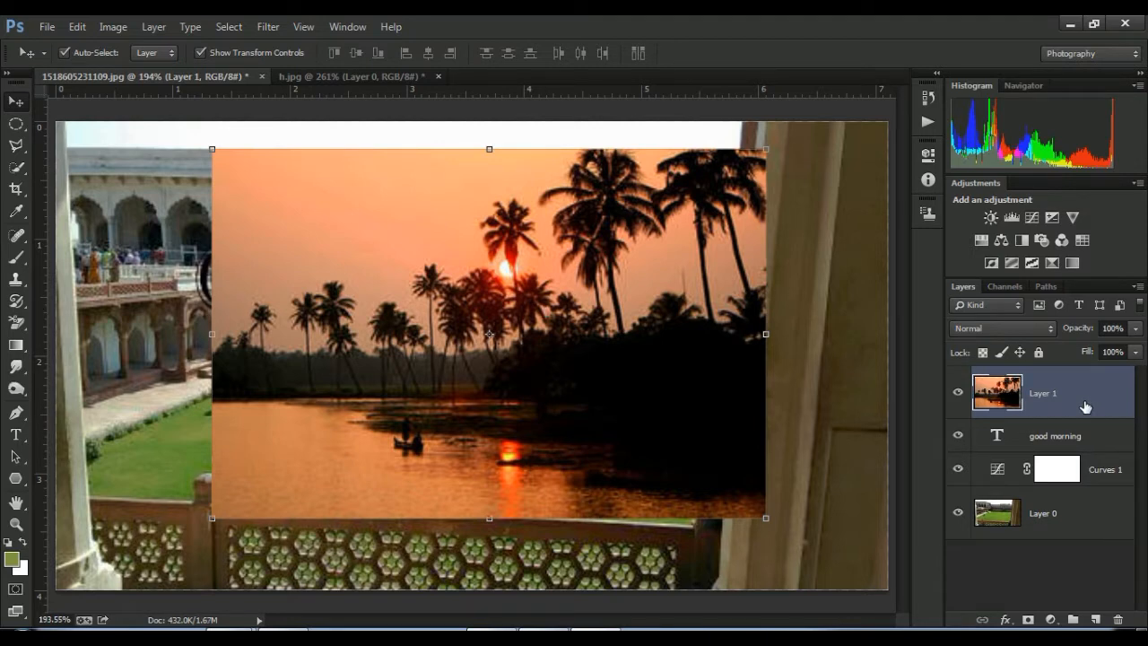
- Move the sunset layer below the text layer and return it to the top of the layer stack
drag(1085, 406, 1080, 445)
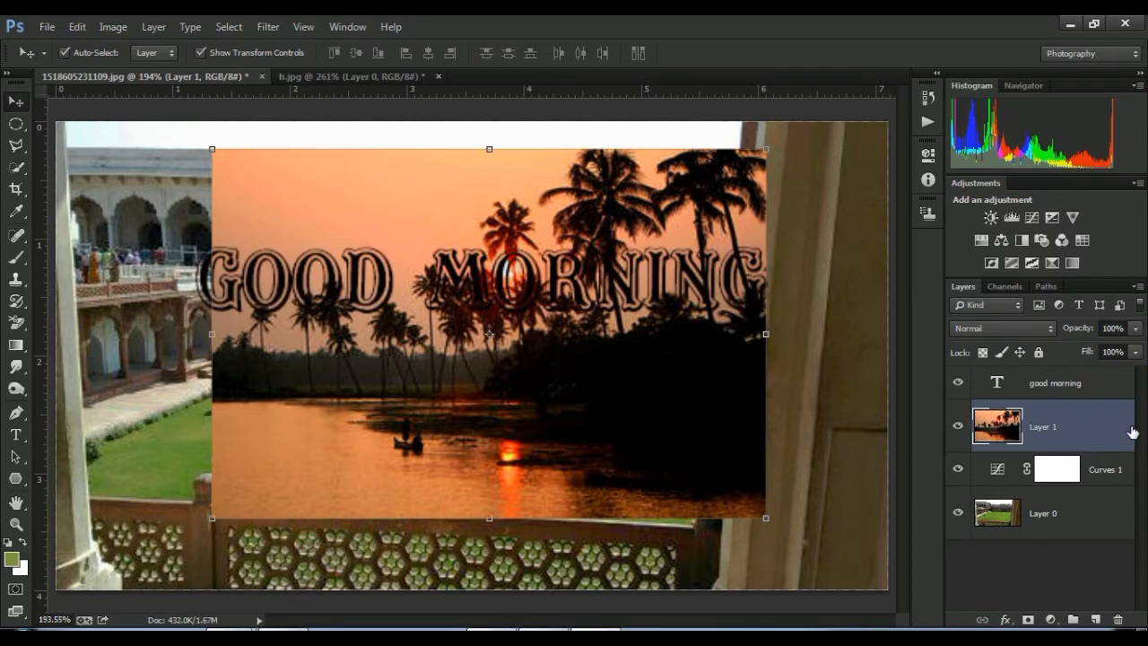
click(1044, 430)
drag(1043, 430, 1041, 371)
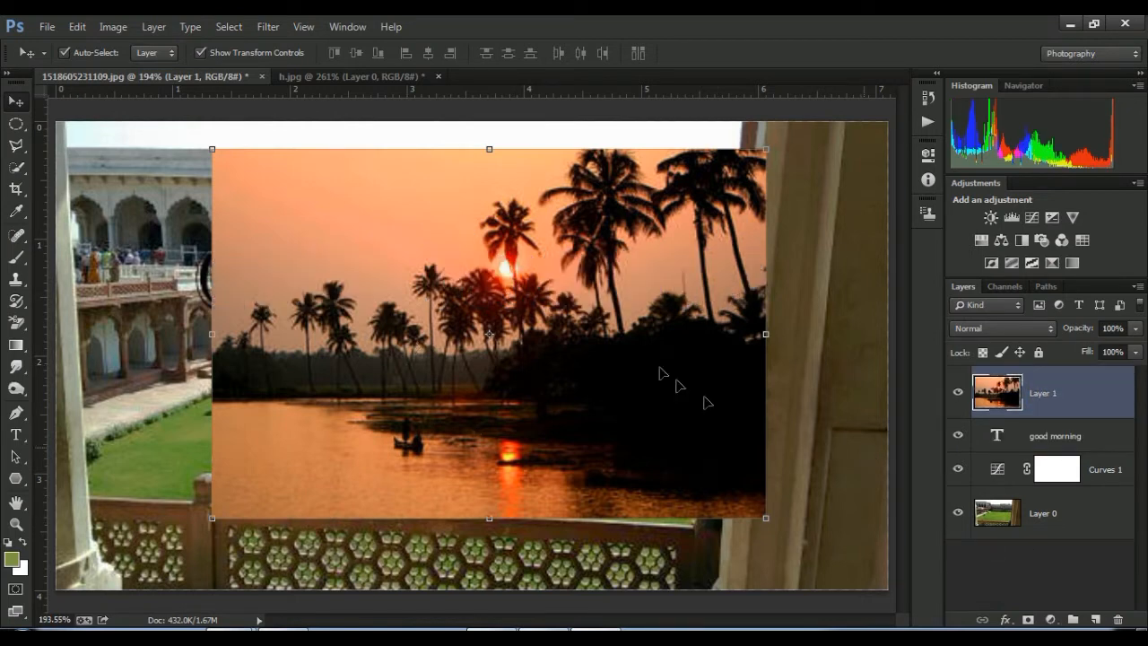
- Create a clipping mask from the sunset layer onto the text layer and reposition the sunset inside the letters
right_click(1051, 383)
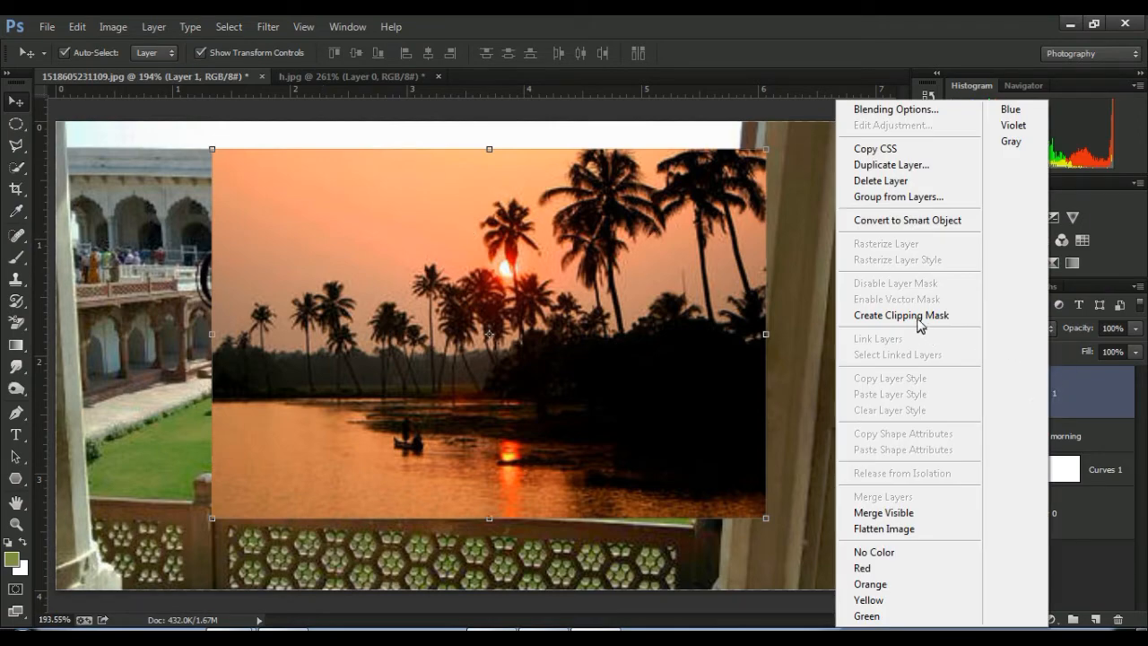
click(917, 317)
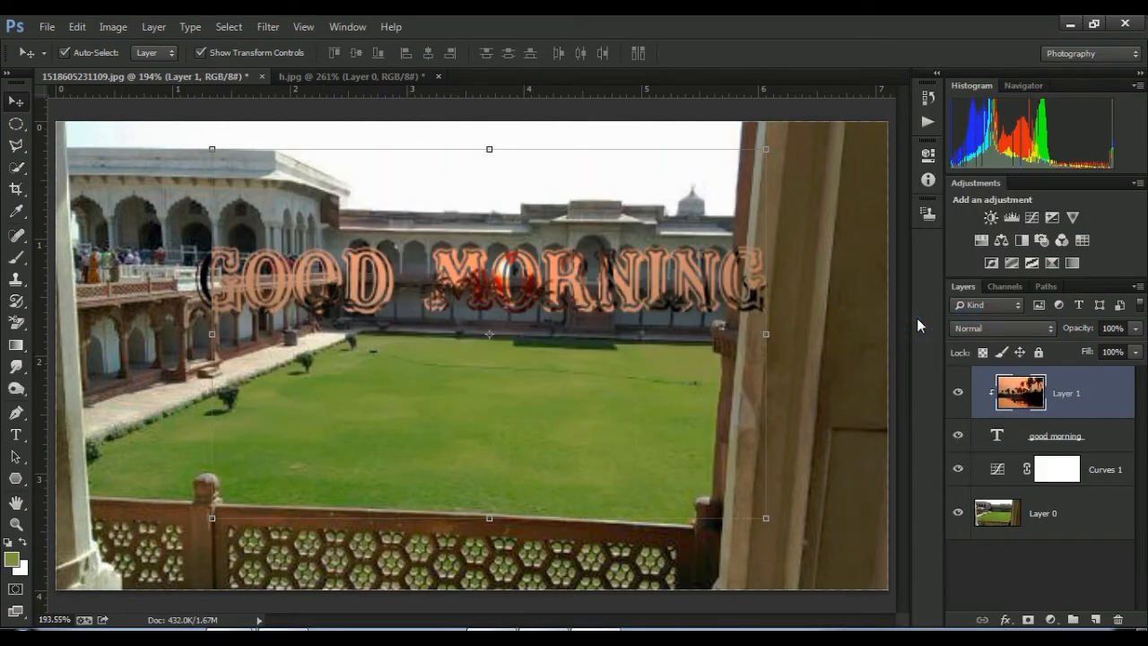
drag(386, 277, 434, 233)
- Change the "good morning" text to the Millhouse font at 36 pt
double_click(997, 437)
click(182, 51)
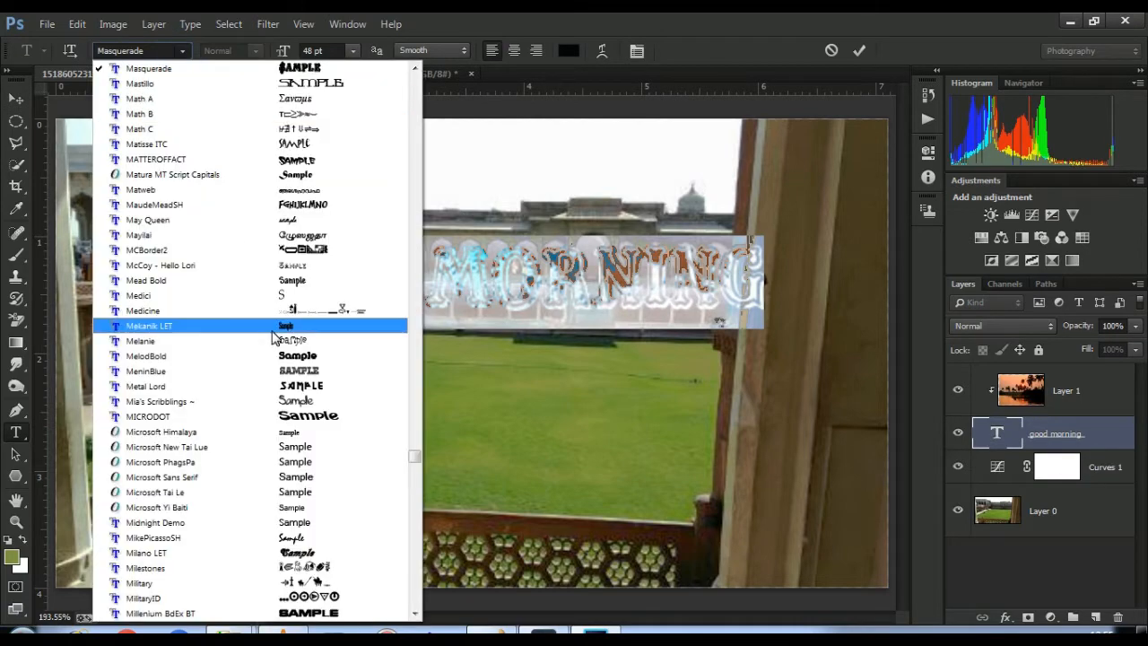
scroll(279, 279, down, 4)
click(287, 356)
click(354, 51)
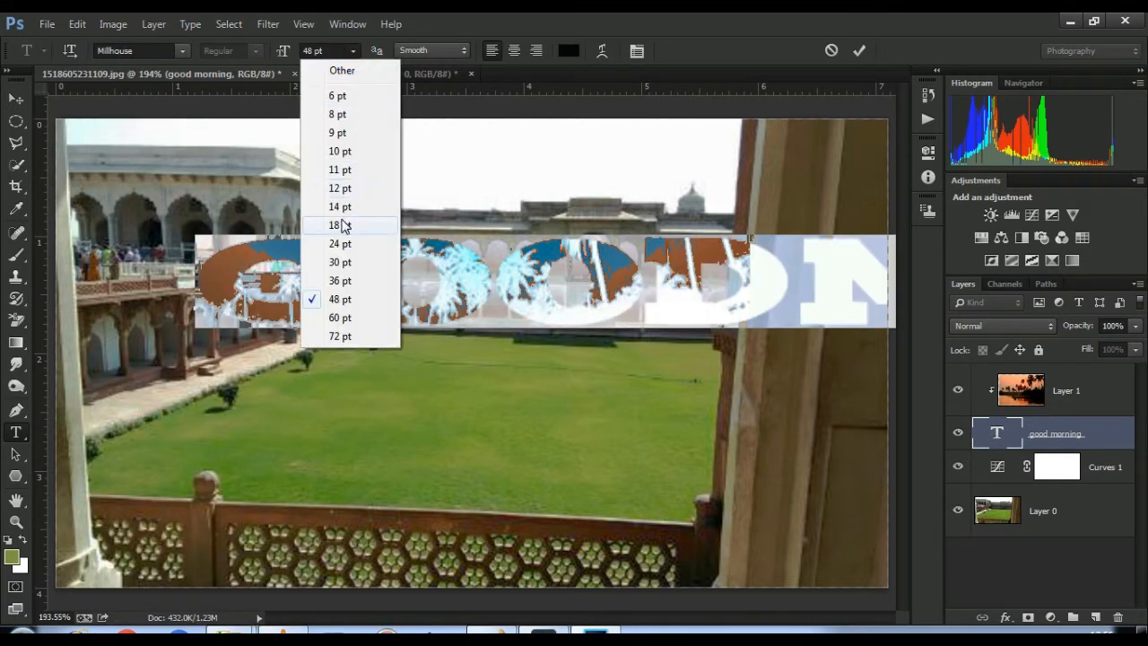
click(343, 280)
- Scale the text to about 56% width and 170% height and position it over the arcade so all letters fit
click(22, 101)
drag(195, 254, 355, 217)
drag(628, 269, 329, 239)
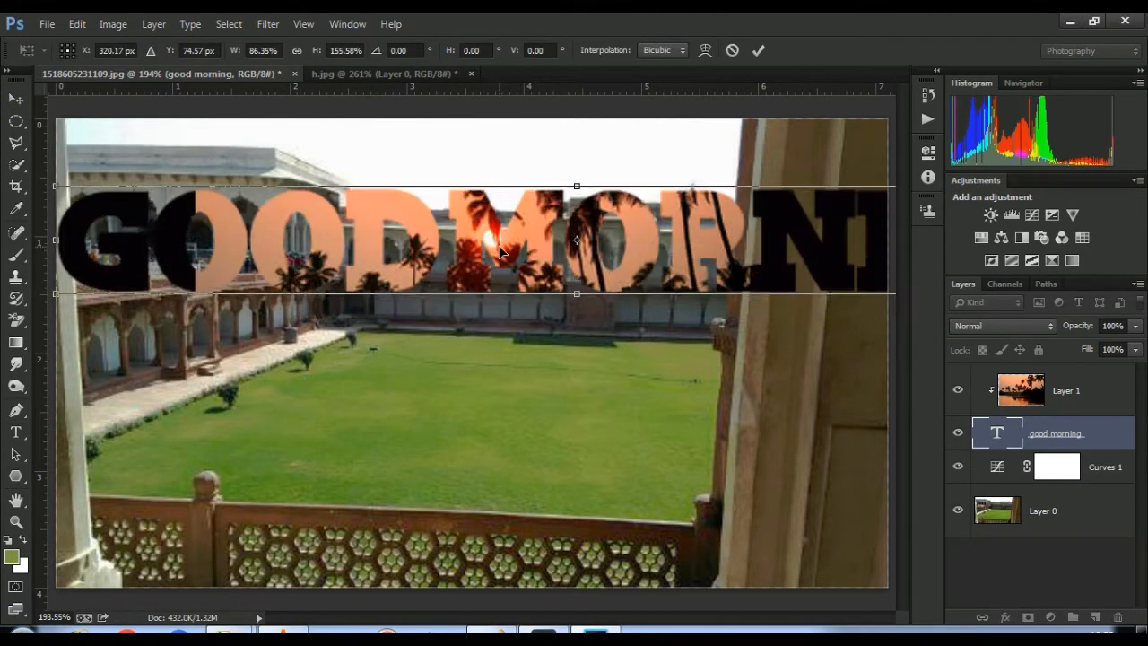
drag(808, 237, 409, 247)
drag(698, 249, 300, 272)
drag(99, 246, 670, 253)
drag(162, 313, 144, 324)
- Stretch and reposition the clipped sunset layer so it fills every letter of the text, and apply the transformation
click(1045, 395)
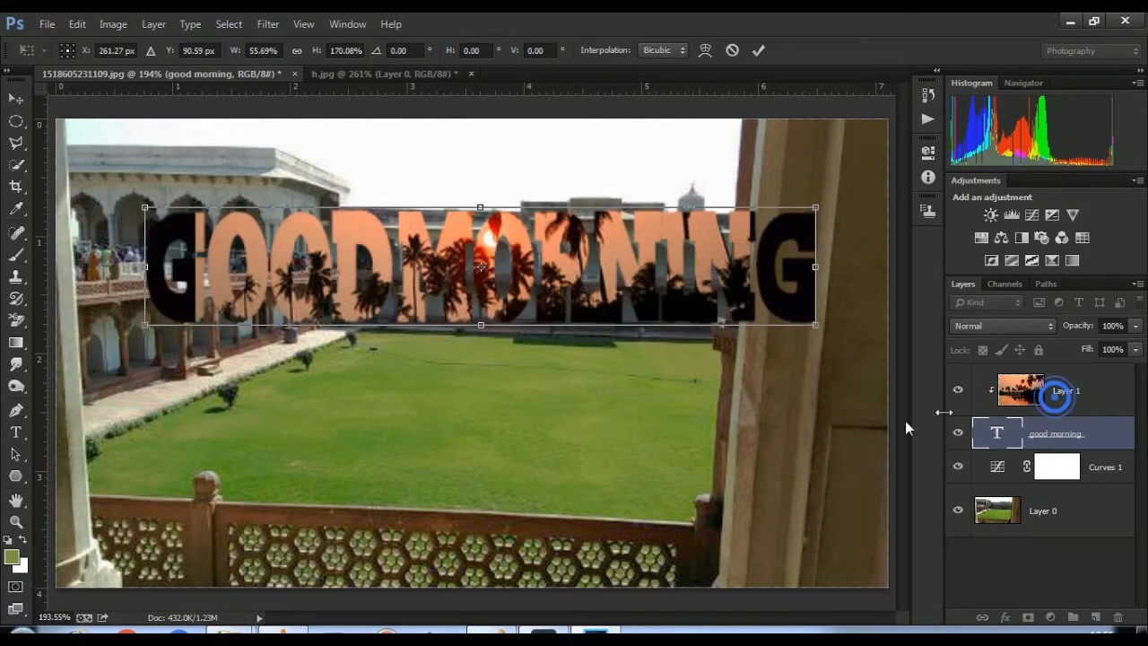
mouse_move(563, 256)
mouse_down()
mouse_move(502, 255)
mouse_move(553, 259)
mouse_up()
drag(735, 304, 825, 314)
drag(178, 284, 129, 284)
drag(242, 268, 218, 252)
key(Return)
- Add a white outside stroke to the text layer and make it slightly thicker than 1 px
double_click(1115, 433)
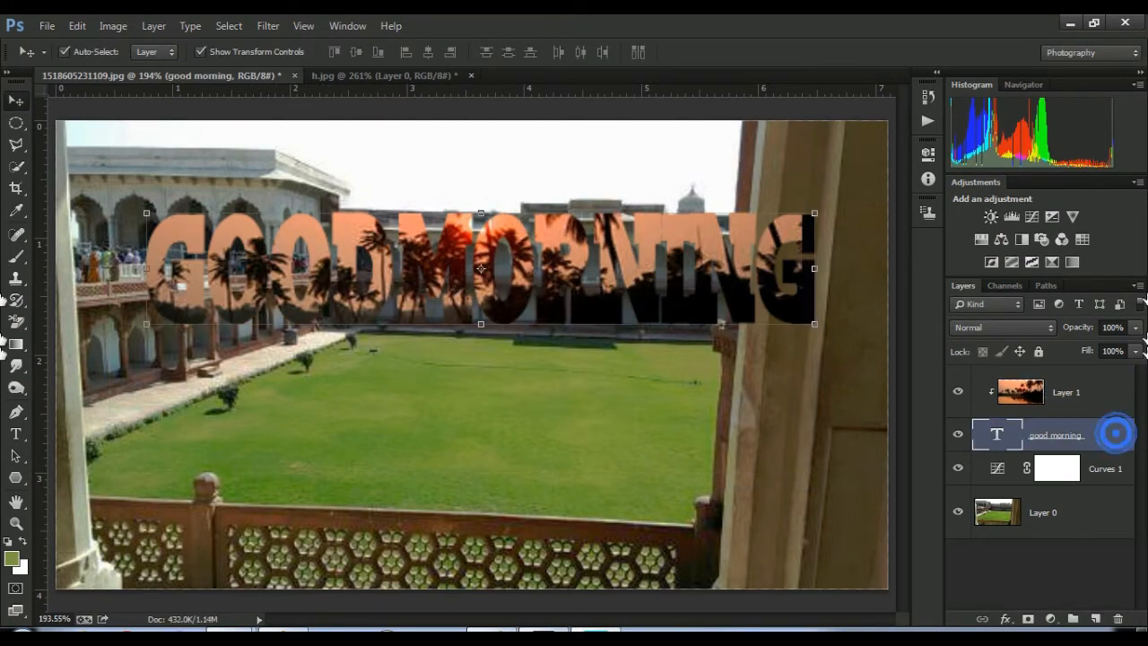
click(674, 283)
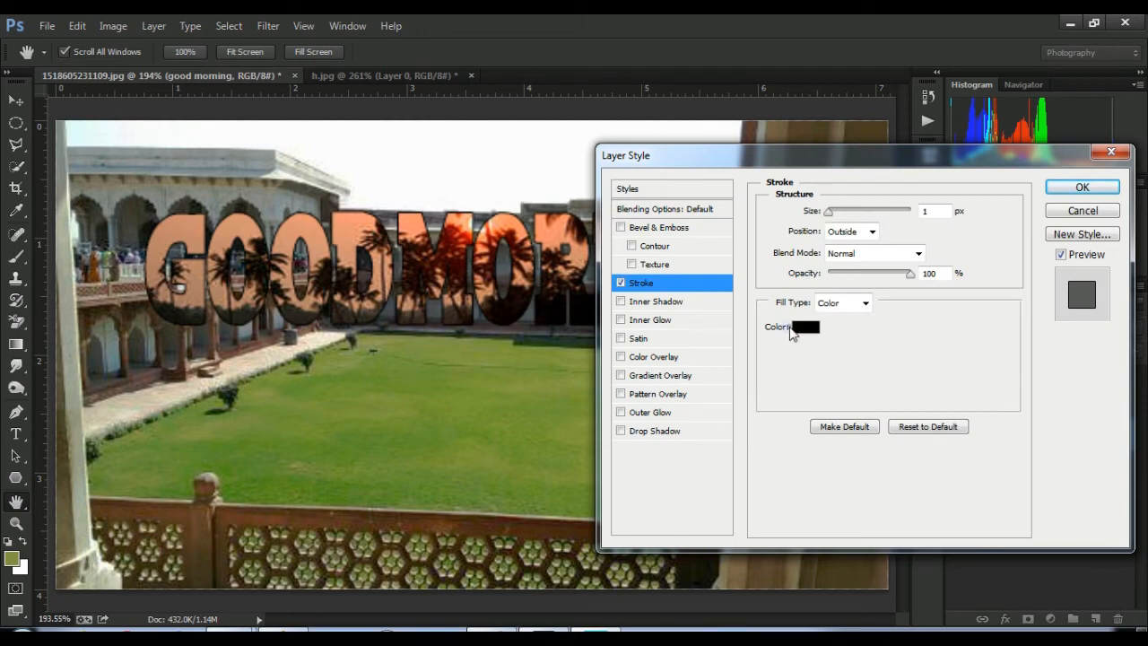
click(794, 328)
drag(327, 272, 330, 226)
click(313, 225)
click(504, 214)
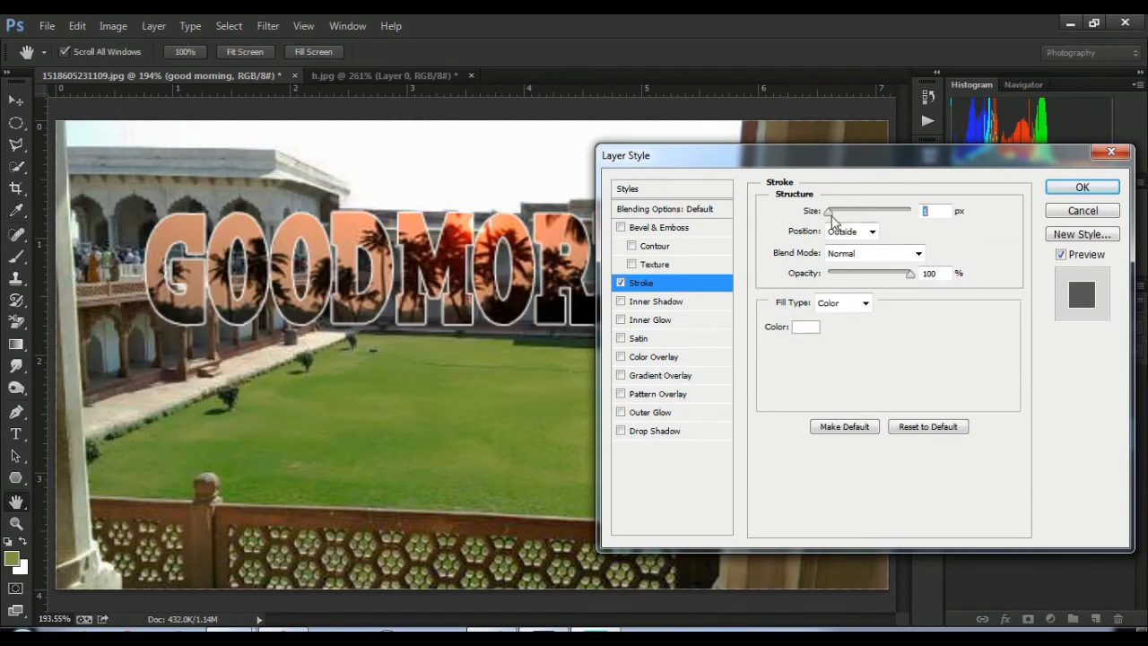
drag(832, 216, 830, 216)
click(1057, 187)
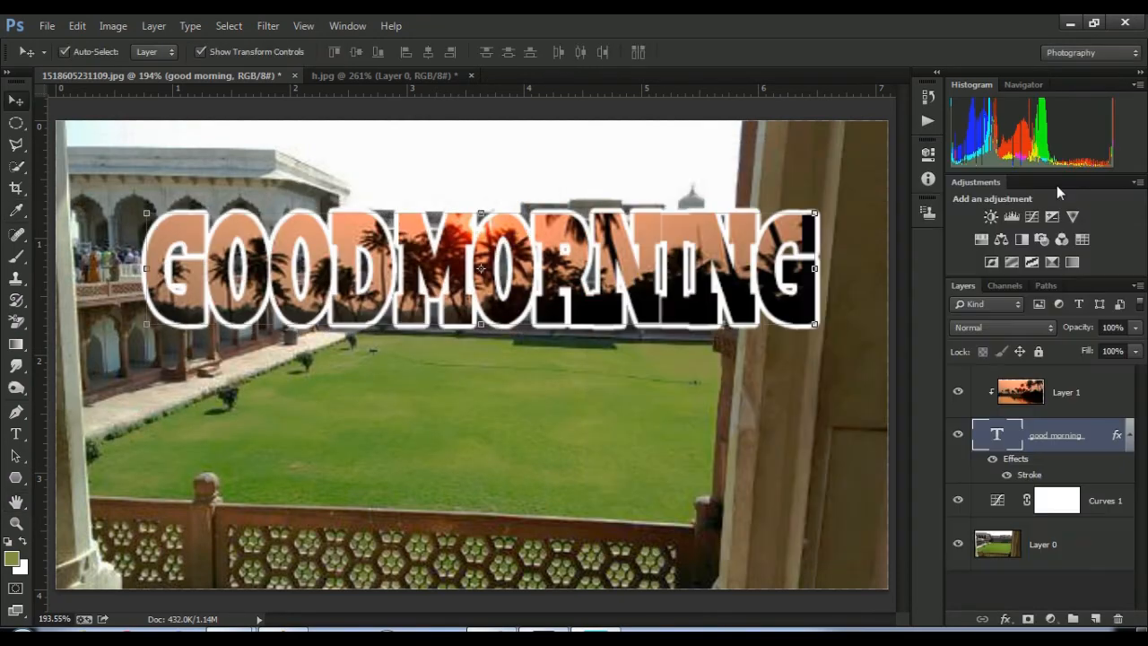
- Widen the gap between "good" and "morning" by inserting an extra space in the text
click(16, 434)
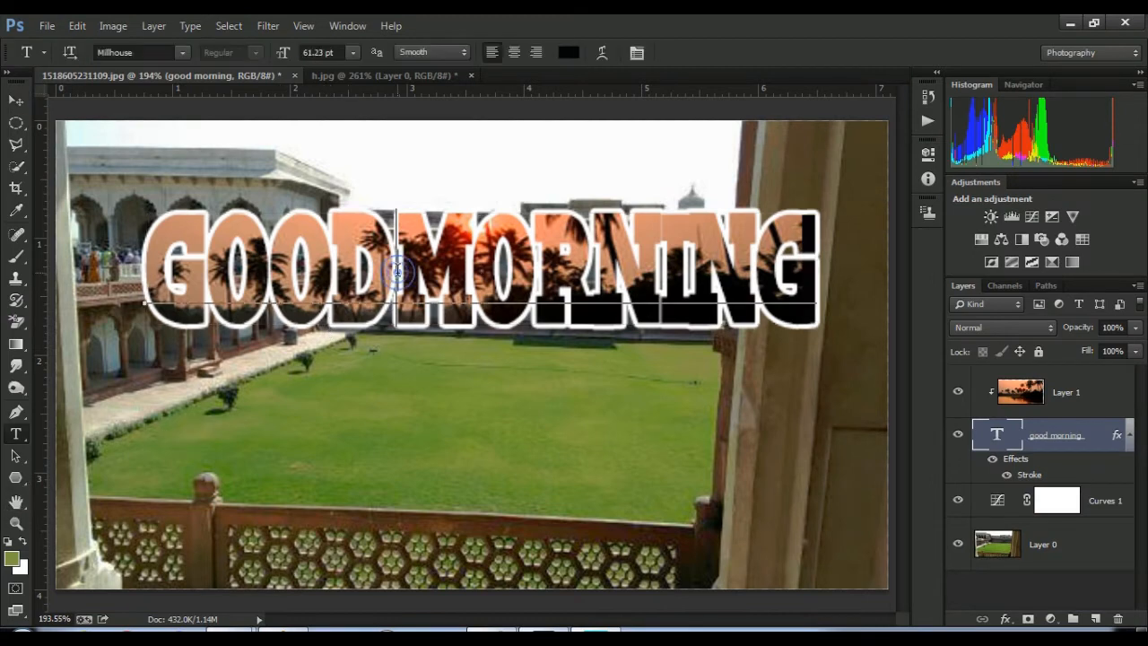
click(404, 269)
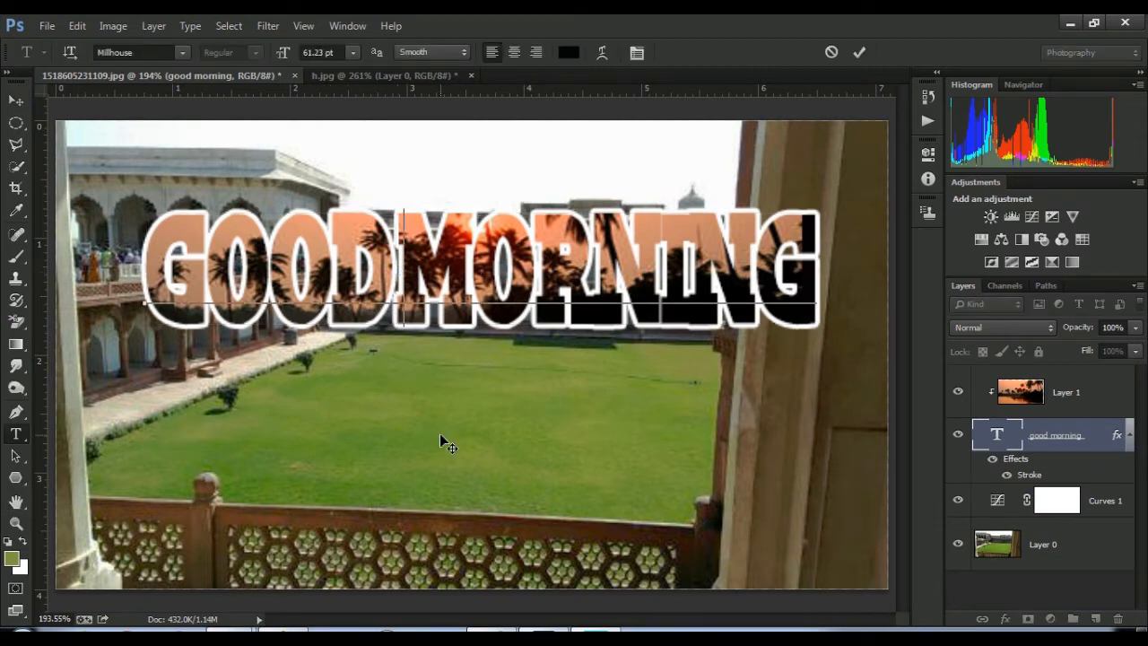
click(17, 100)
- Move and enlarge the clipped sunset layer to about 112% width and 125% height, and apply the transformation
click(529, 271)
drag(528, 271, 510, 232)
key(ctrl+t)
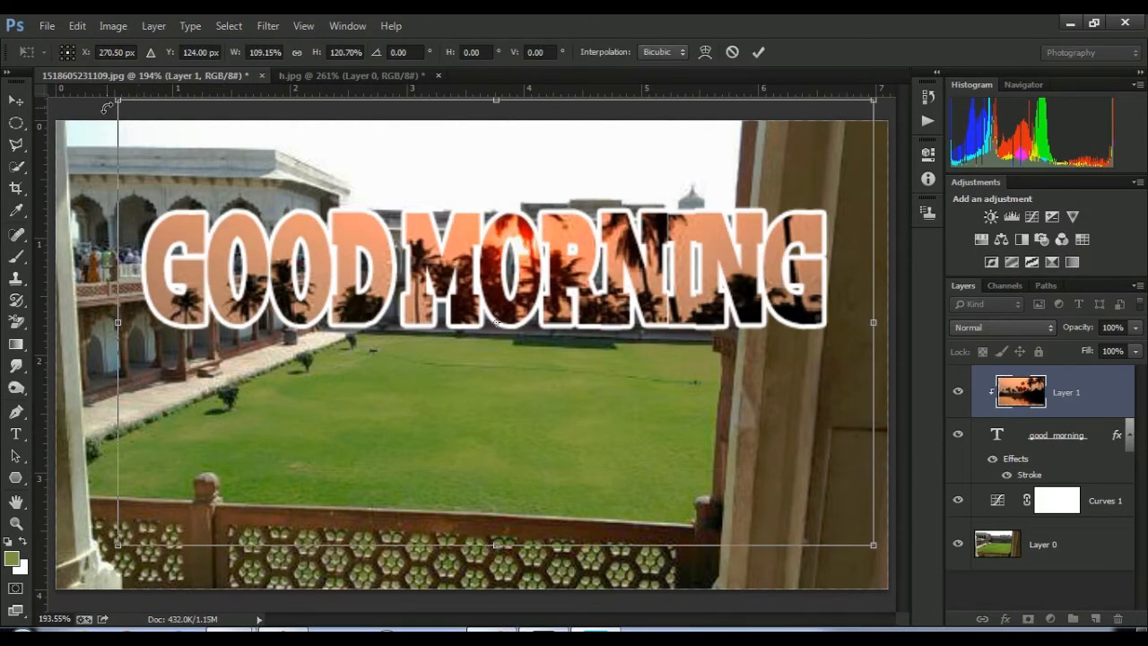
drag(107, 107, 90, 93)
click(16, 501)
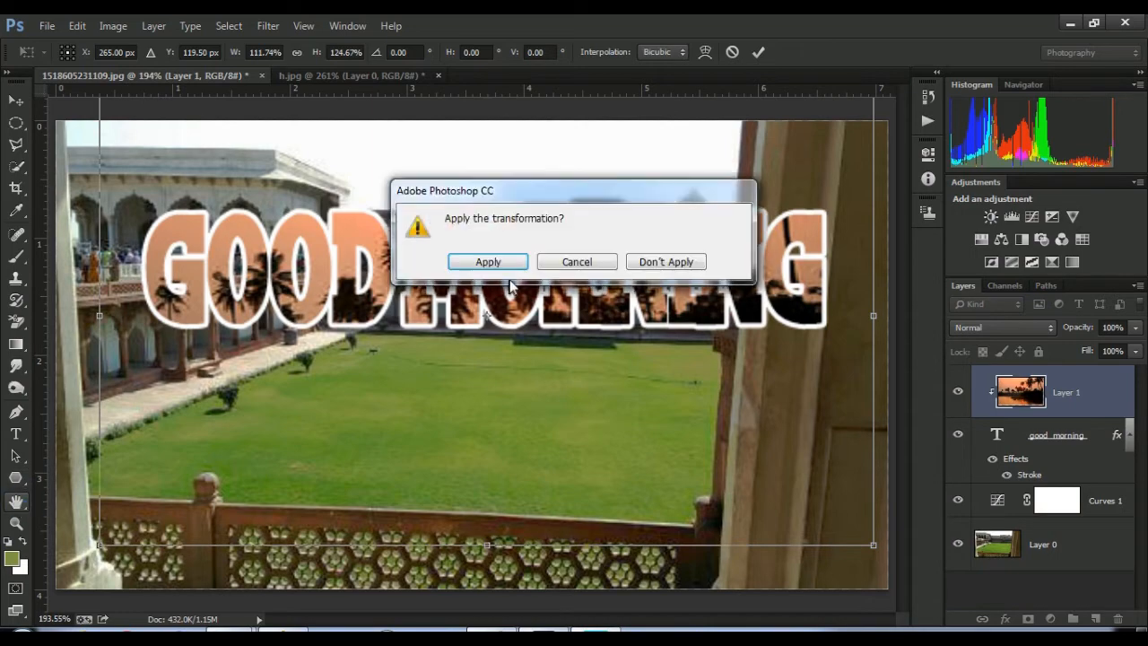
click(508, 262)
- Add a Movie Prime lens flare to the courtyard photo layer, centred on the building at its upper left, with brightness raised above 100%
click(1045, 539)
click(268, 25)
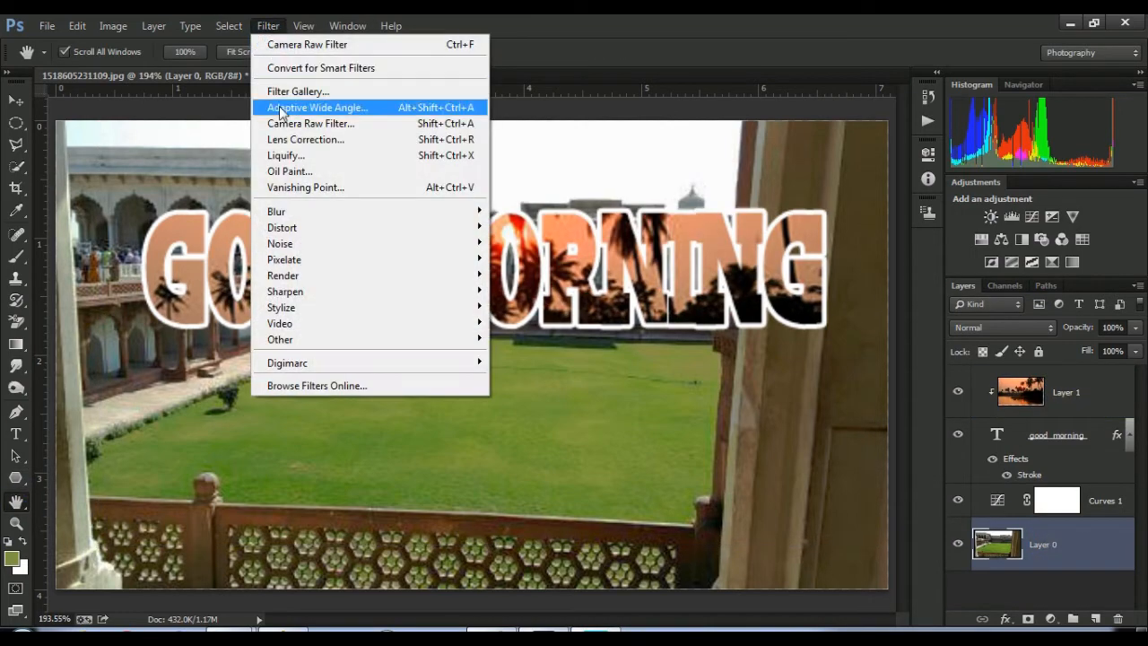
mouse_move(296, 276)
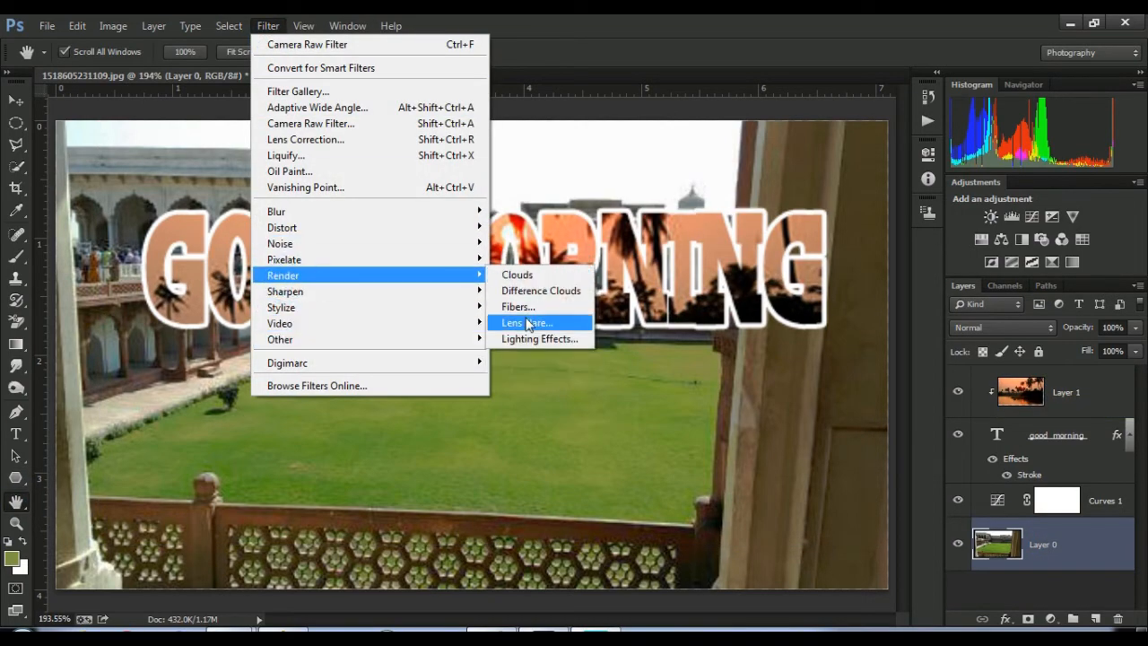
click(527, 324)
click(439, 435)
click(438, 422)
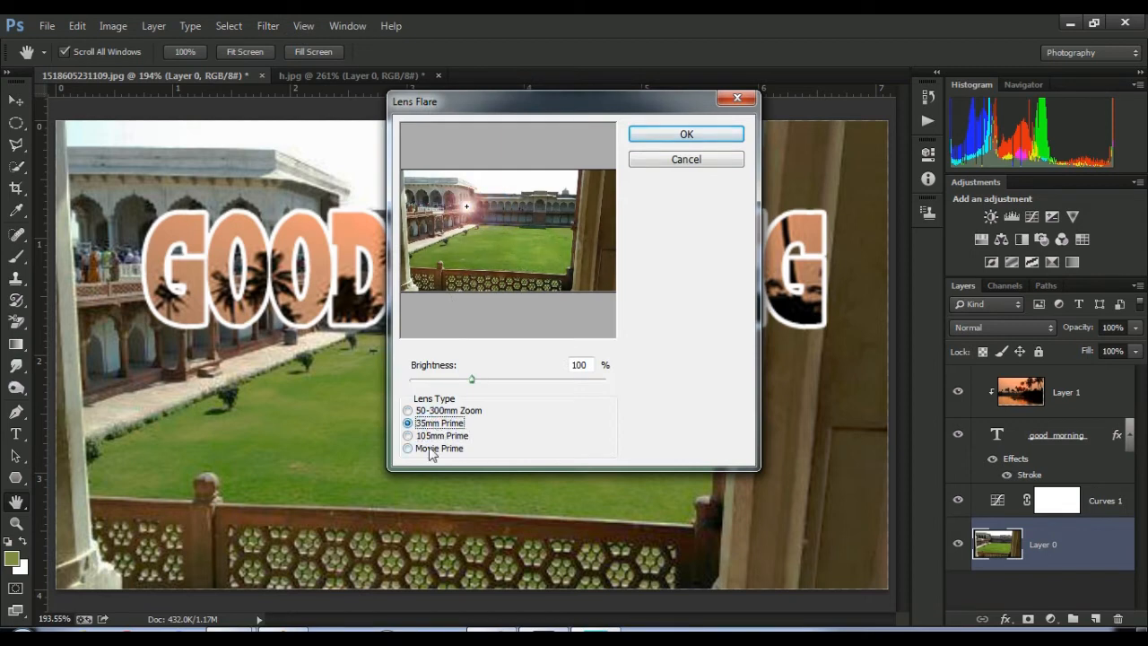
click(430, 448)
drag(467, 206, 421, 188)
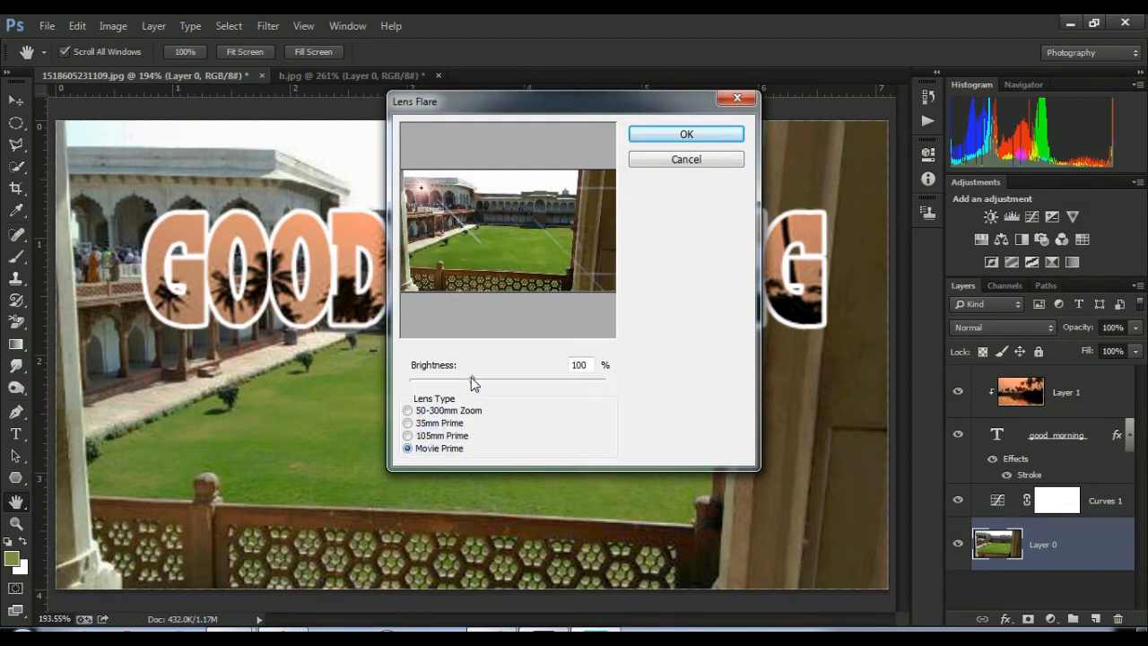
drag(473, 383, 502, 386)
click(687, 135)
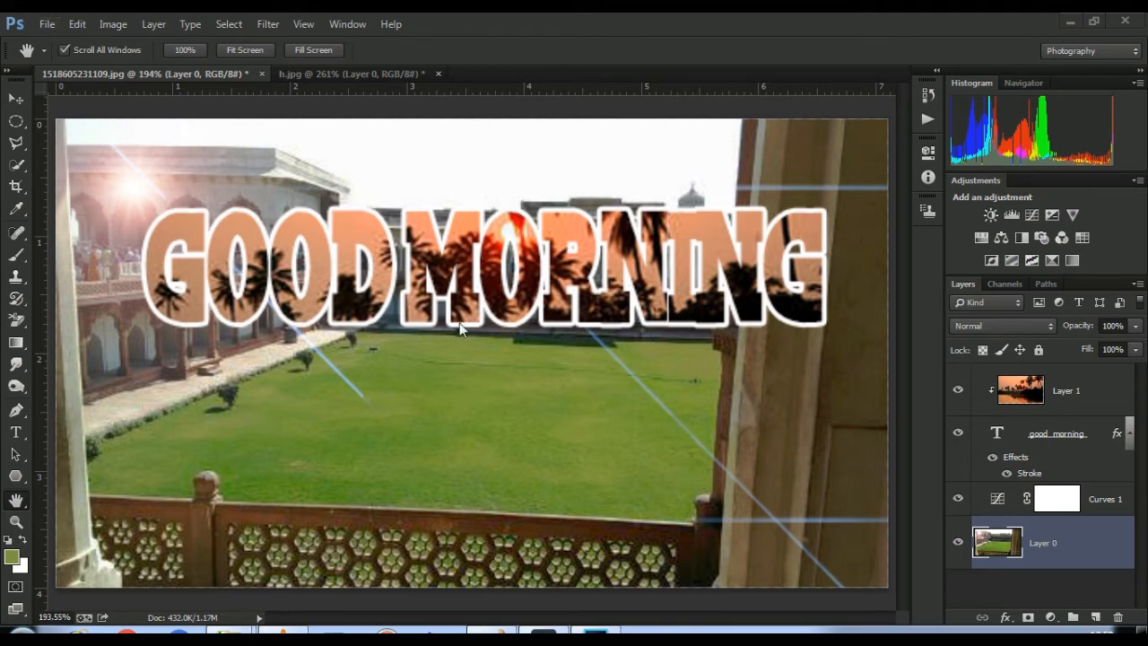
- Add an outer glow to the text layer with Normal blend mode, 87% opacity and a size of 87 px
double_click(1070, 450)
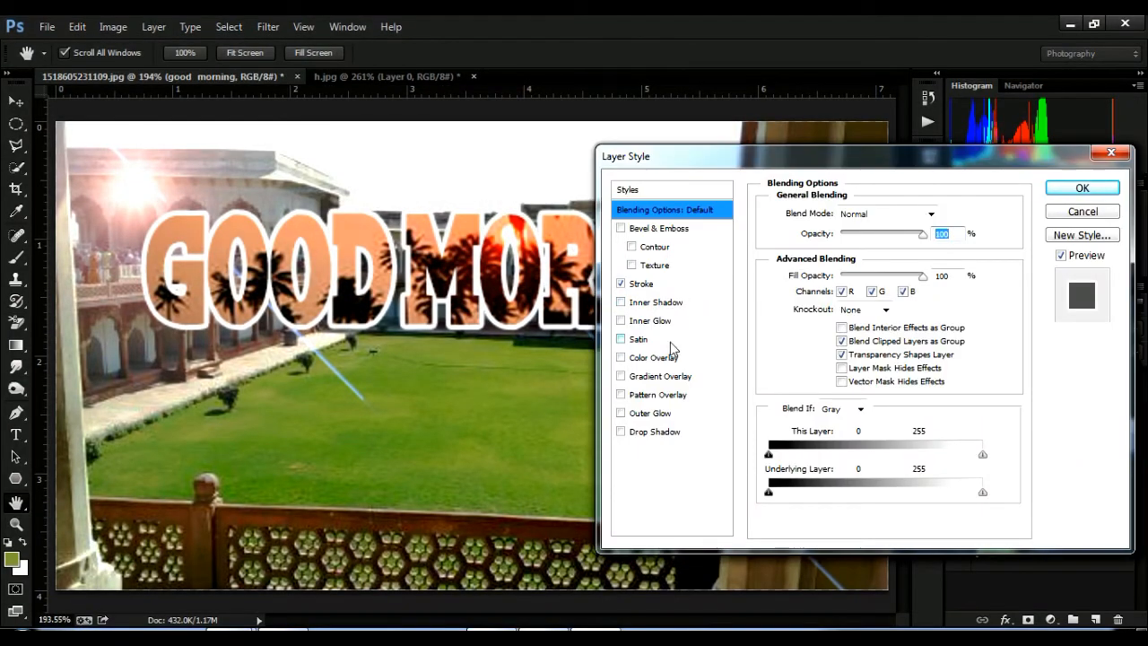
click(651, 412)
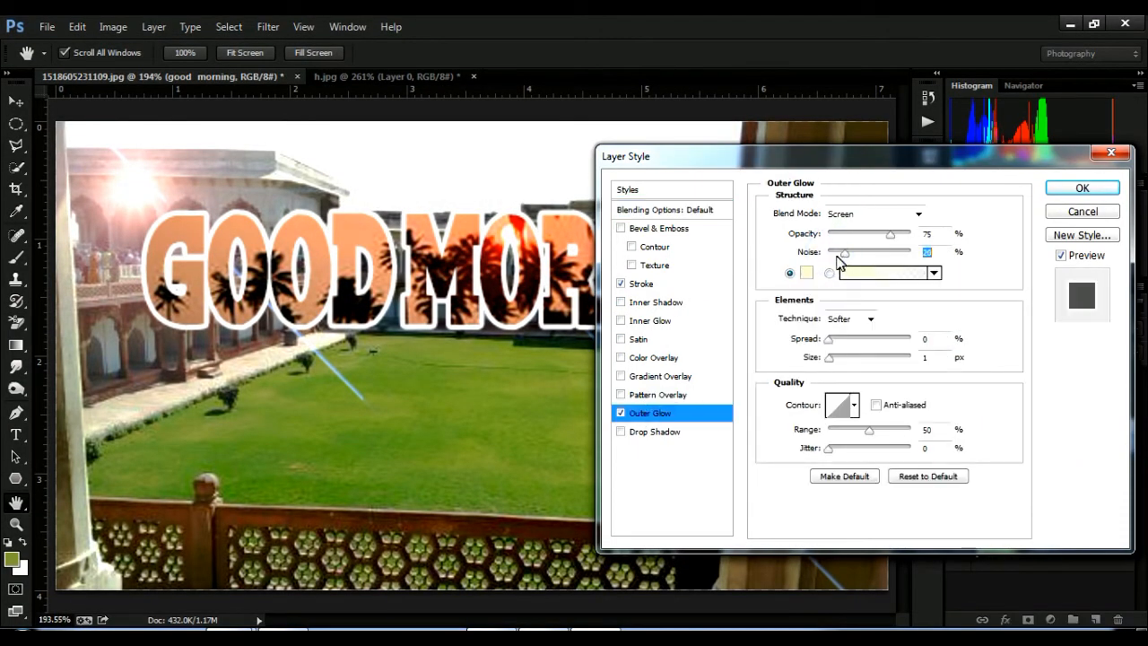
click(862, 214)
click(846, 219)
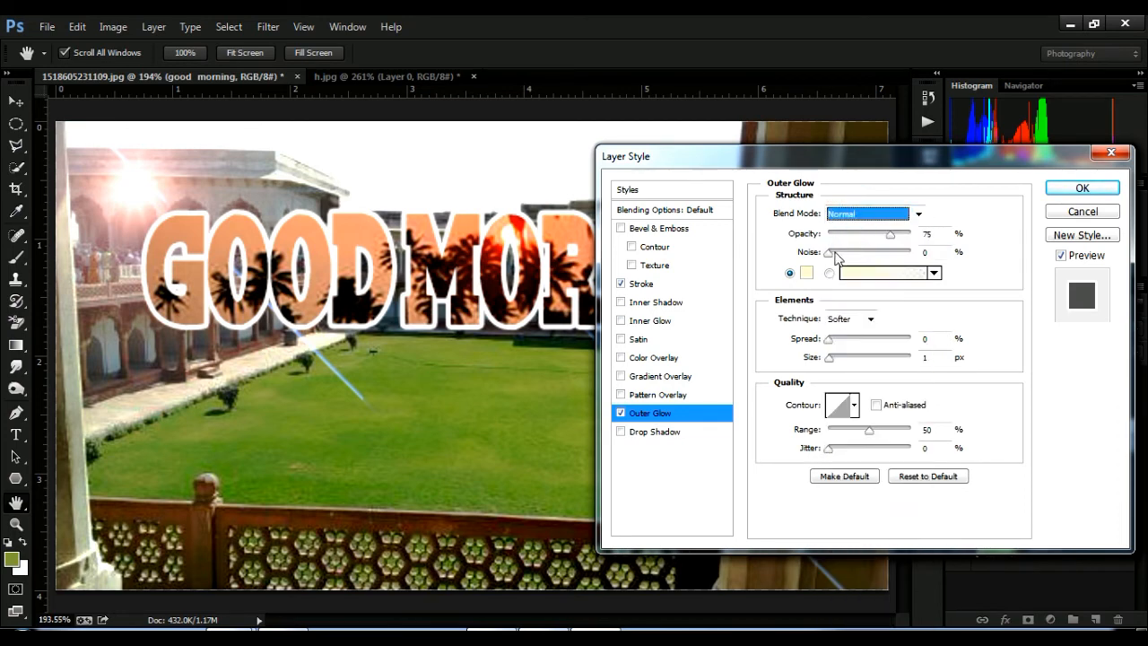
drag(893, 238, 901, 235)
drag(830, 357, 922, 364)
- Try the Multiply and Screen blend modes on the text's outer glow, and return it to Normal
click(843, 214)
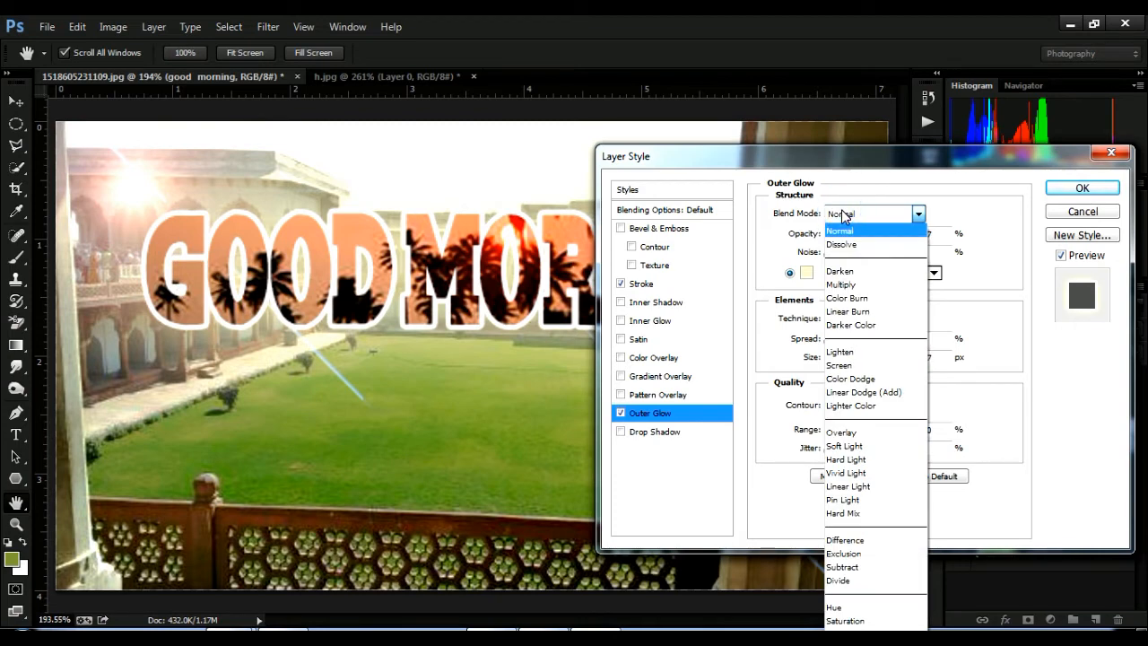
click(848, 285)
click(845, 217)
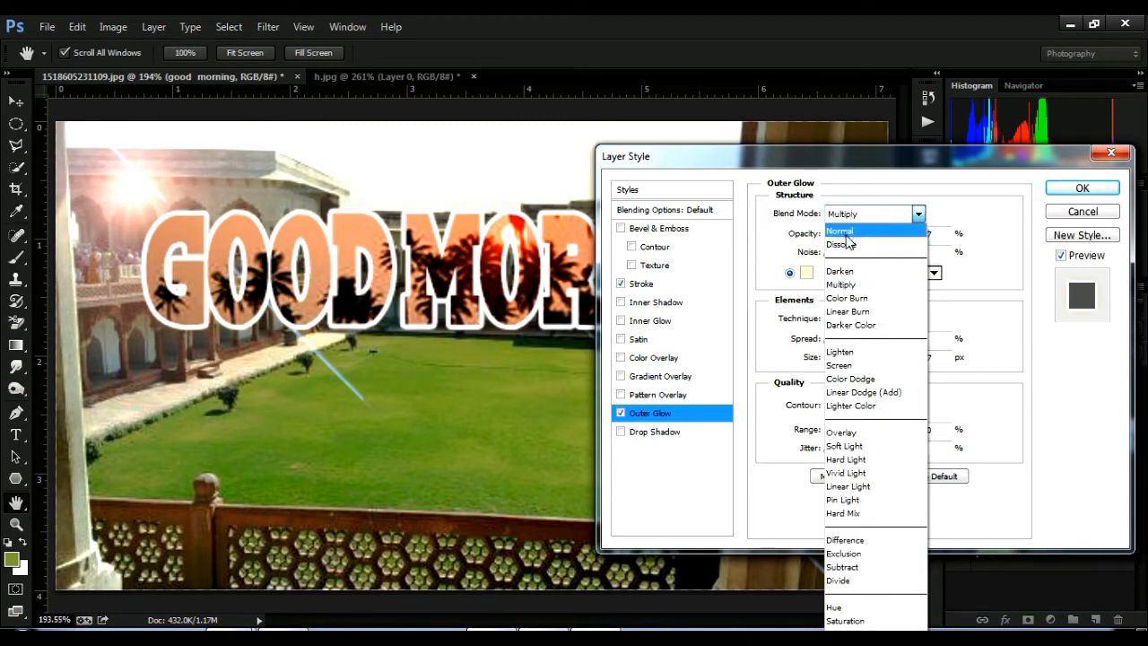
click(844, 232)
click(848, 214)
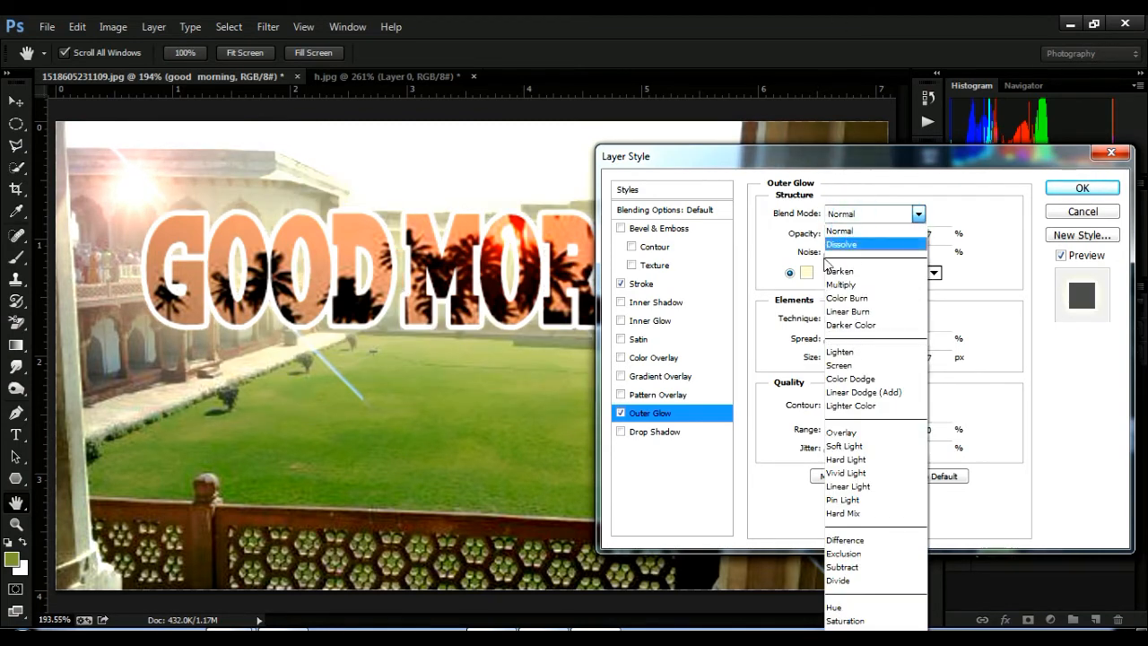
click(842, 365)
click(847, 214)
click(843, 230)
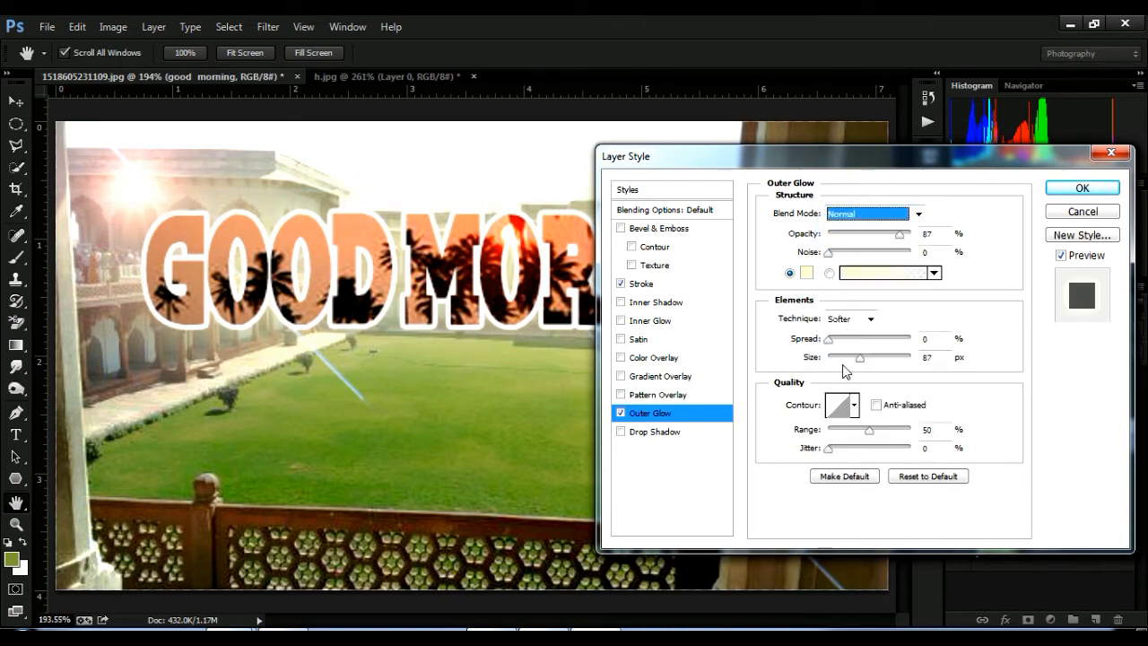
- Increase the outer glow's size to 139 px and apply the layer style
drag(860, 359, 876, 361)
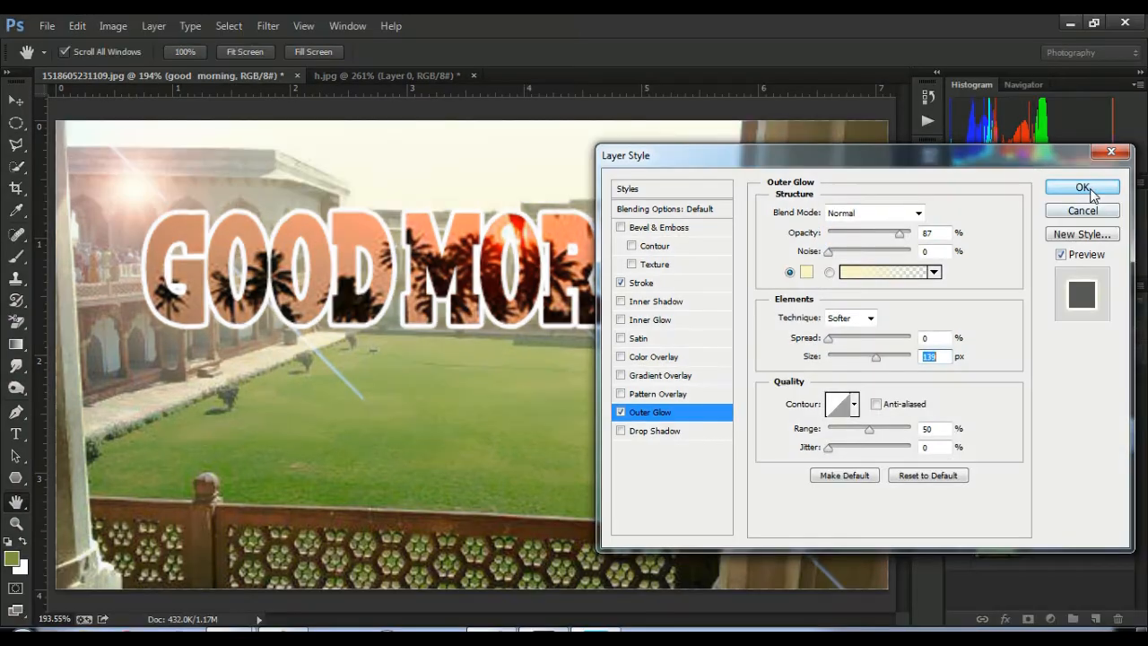
click(1087, 188)
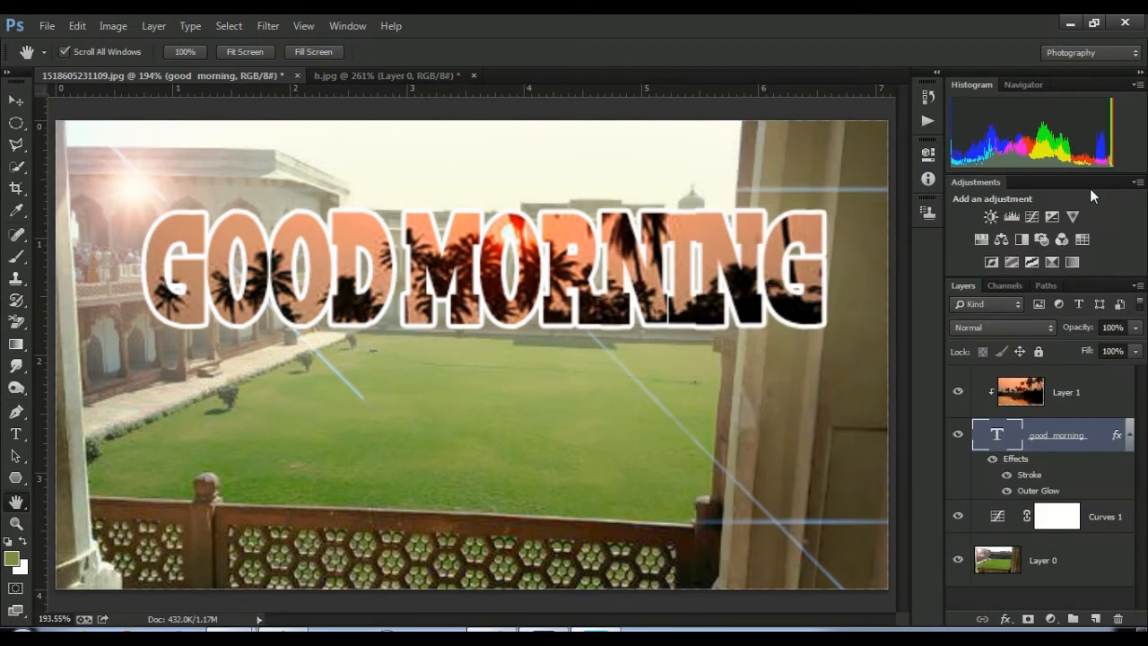